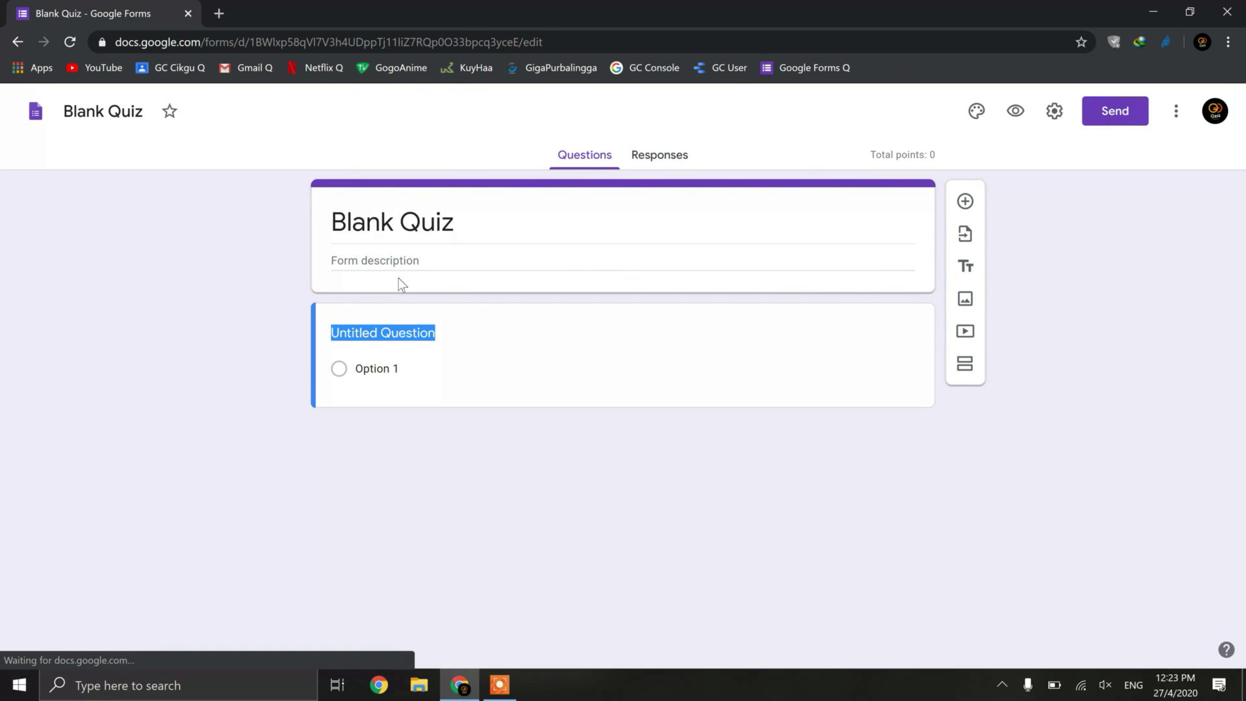
- Title the quiz form "Kuiz Matematik"
left_click(392, 221)
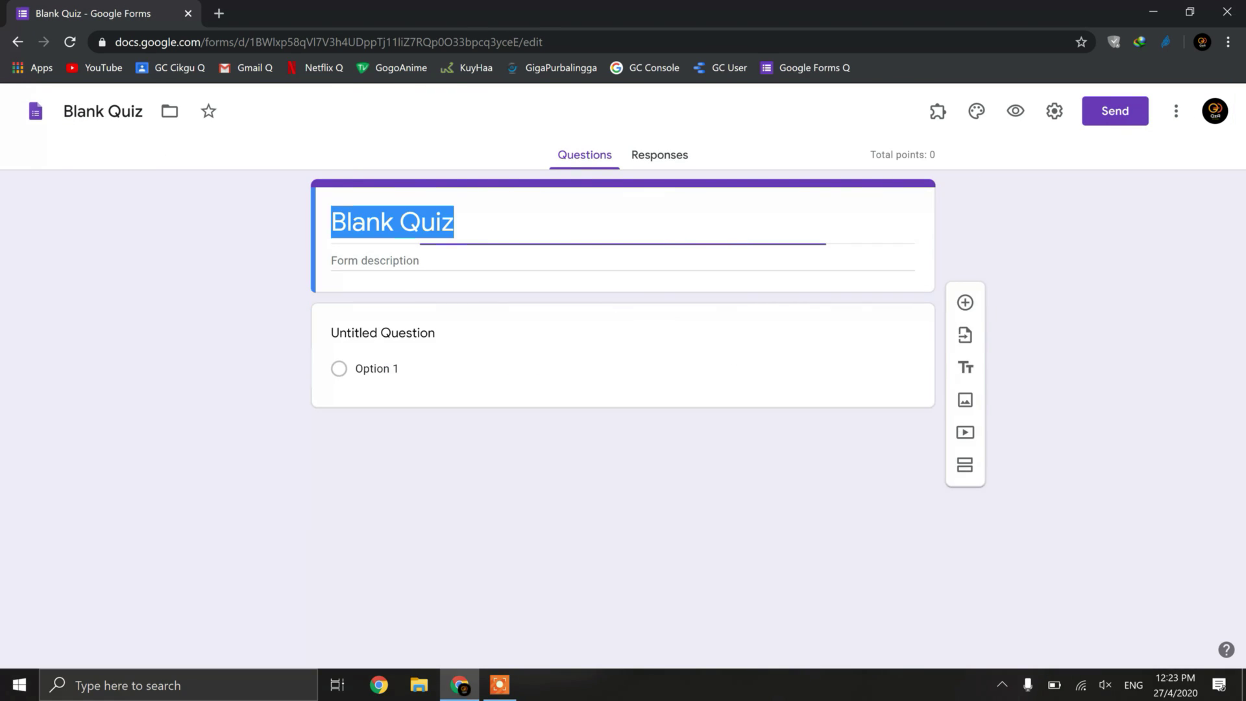
type("Kuiz Matematik")
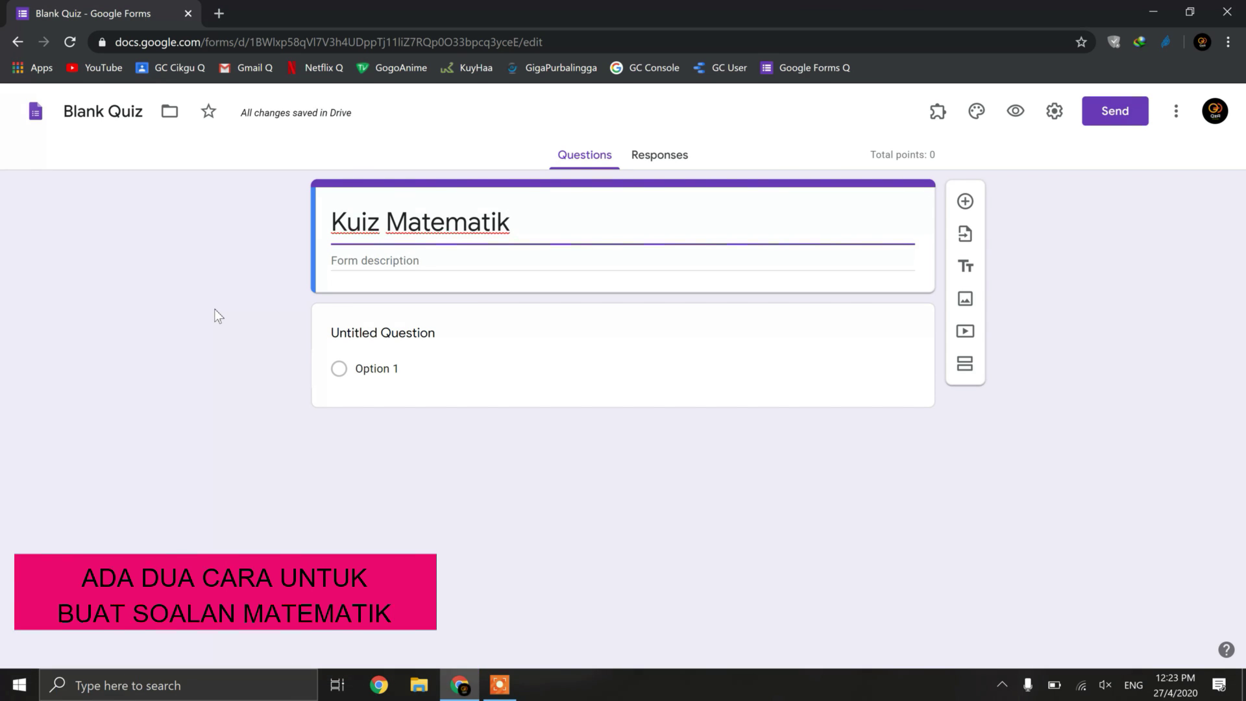
- Examine the image insertion options for the untitled question and for its Option 1 answer, without inserting anything
left_click(453, 339)
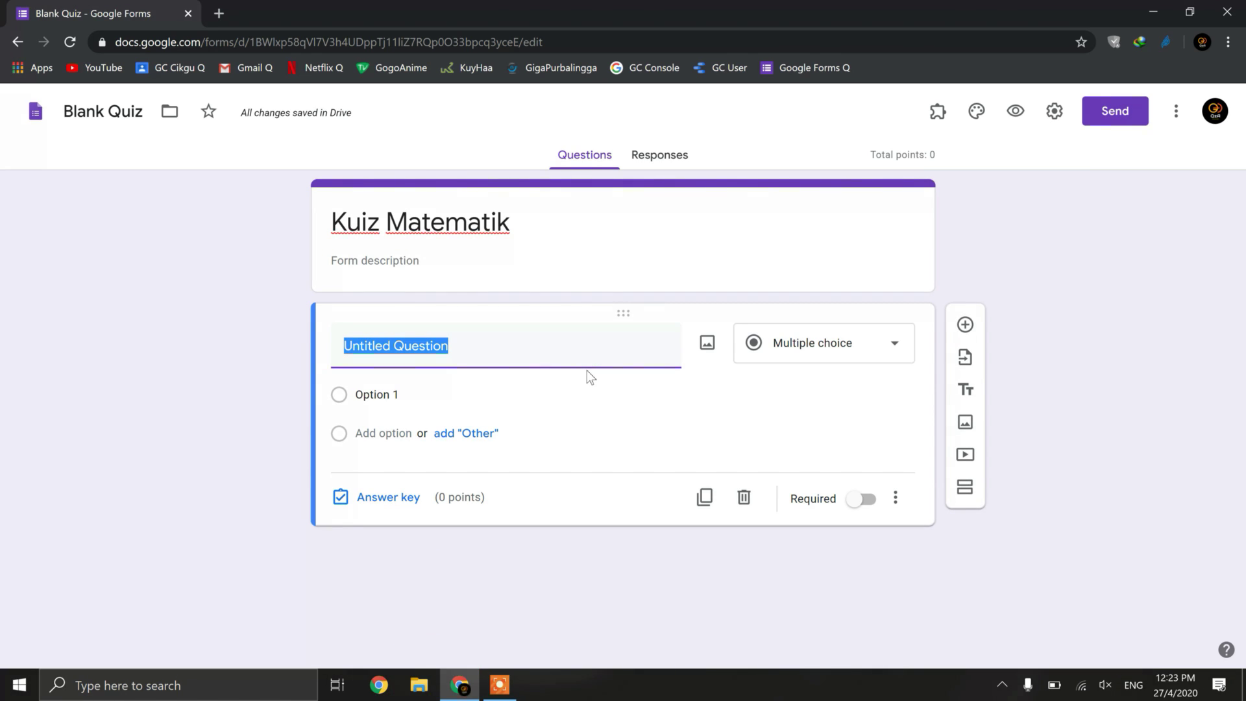
left_click(706, 353)
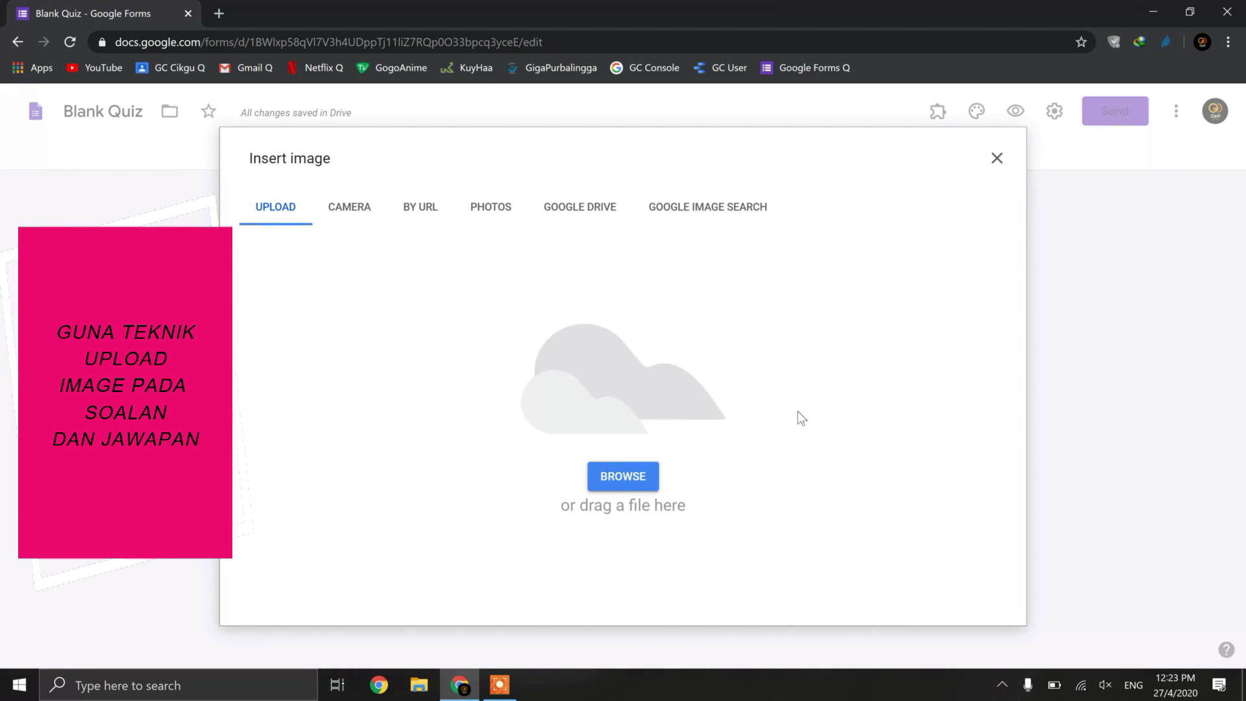
left_click(998, 158)
left_click(669, 399)
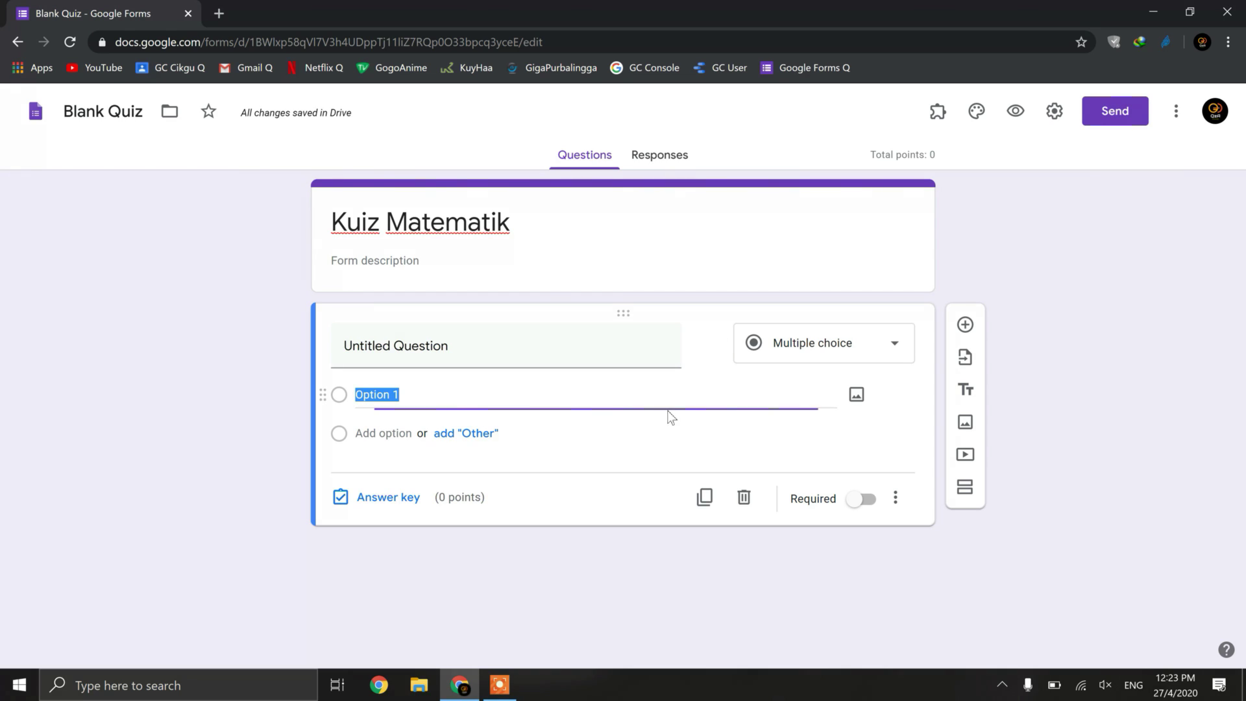
left_click(862, 399)
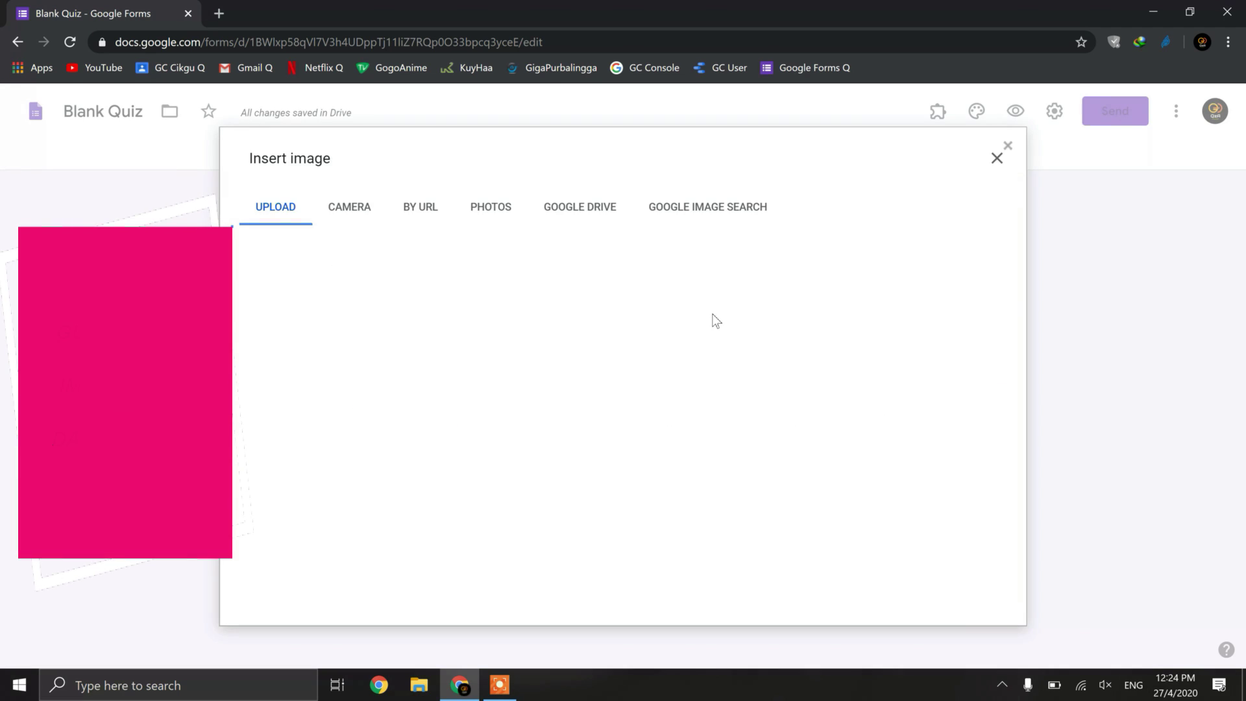
left_click(998, 159)
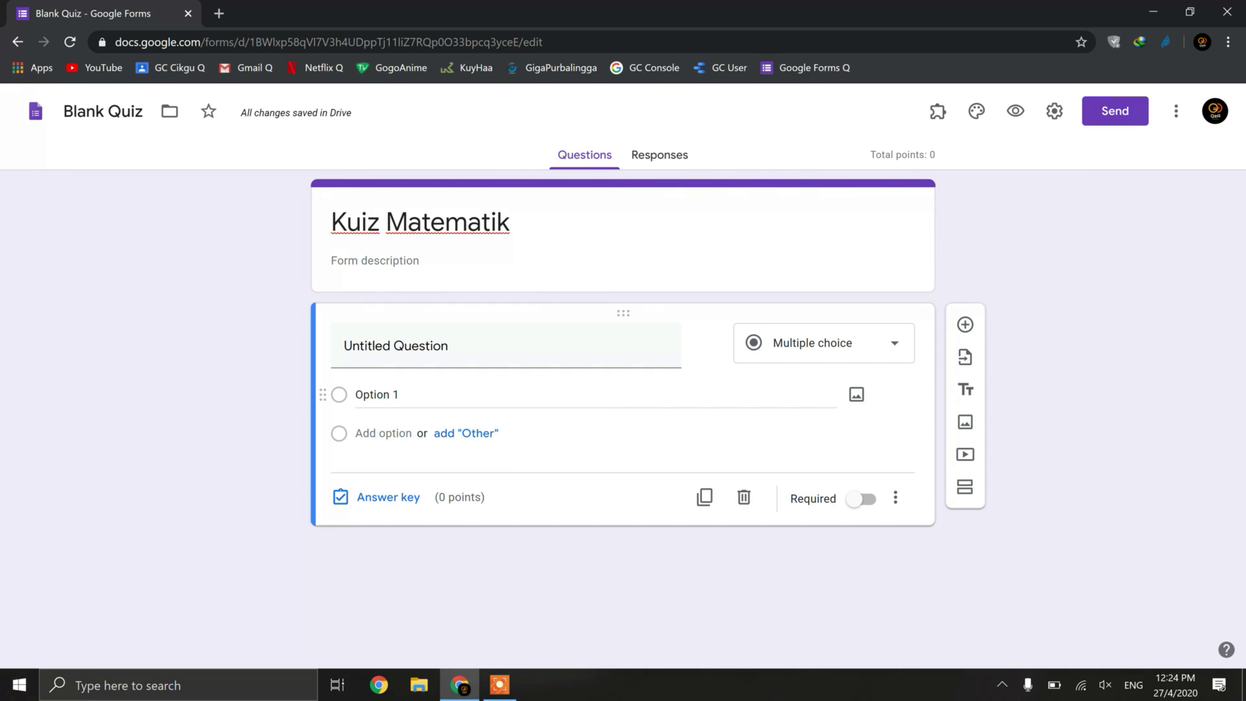
- Search Google for "codecogs" in a new browser tab and open the CodeCogs Equation Editor result
left_click(220, 14)
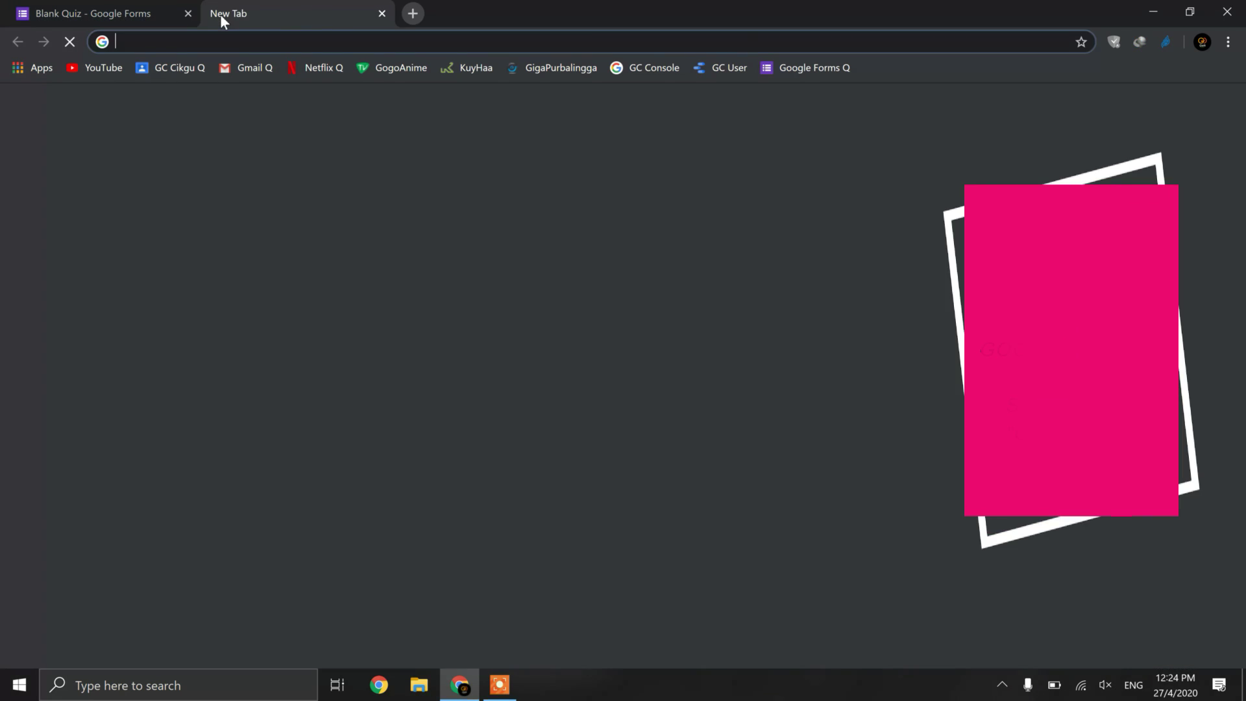
type("code")
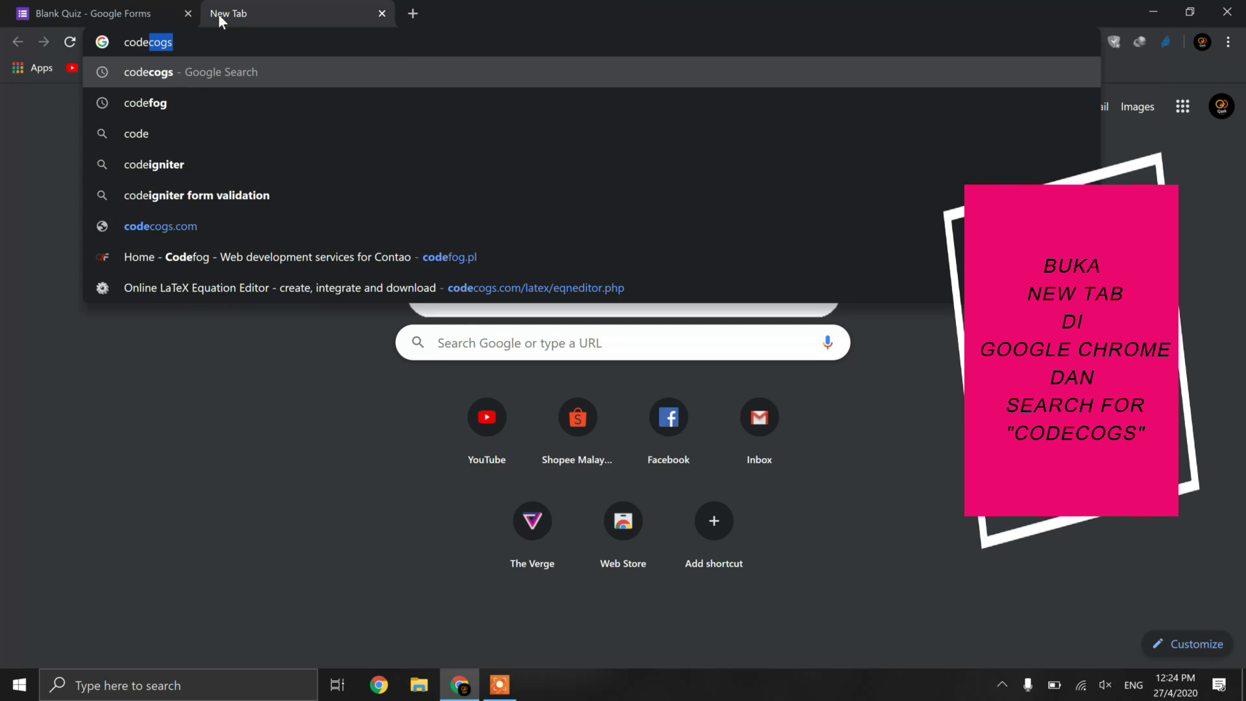
type("cog")
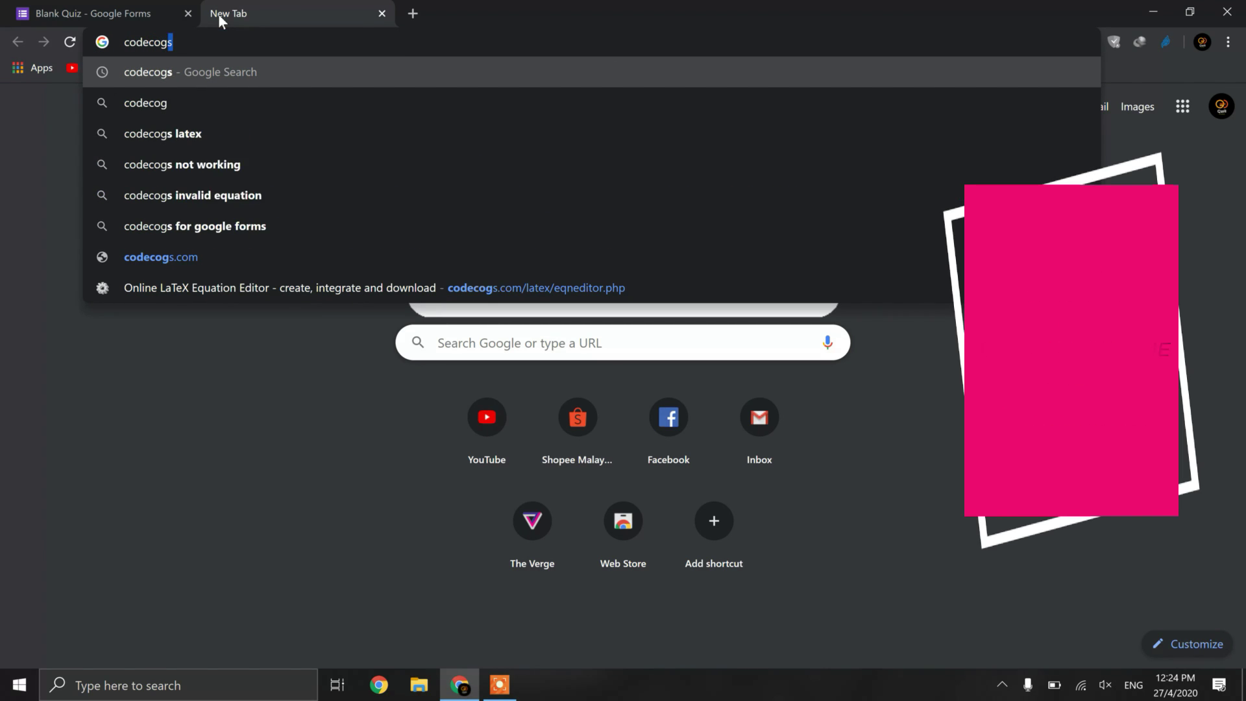
type("s")
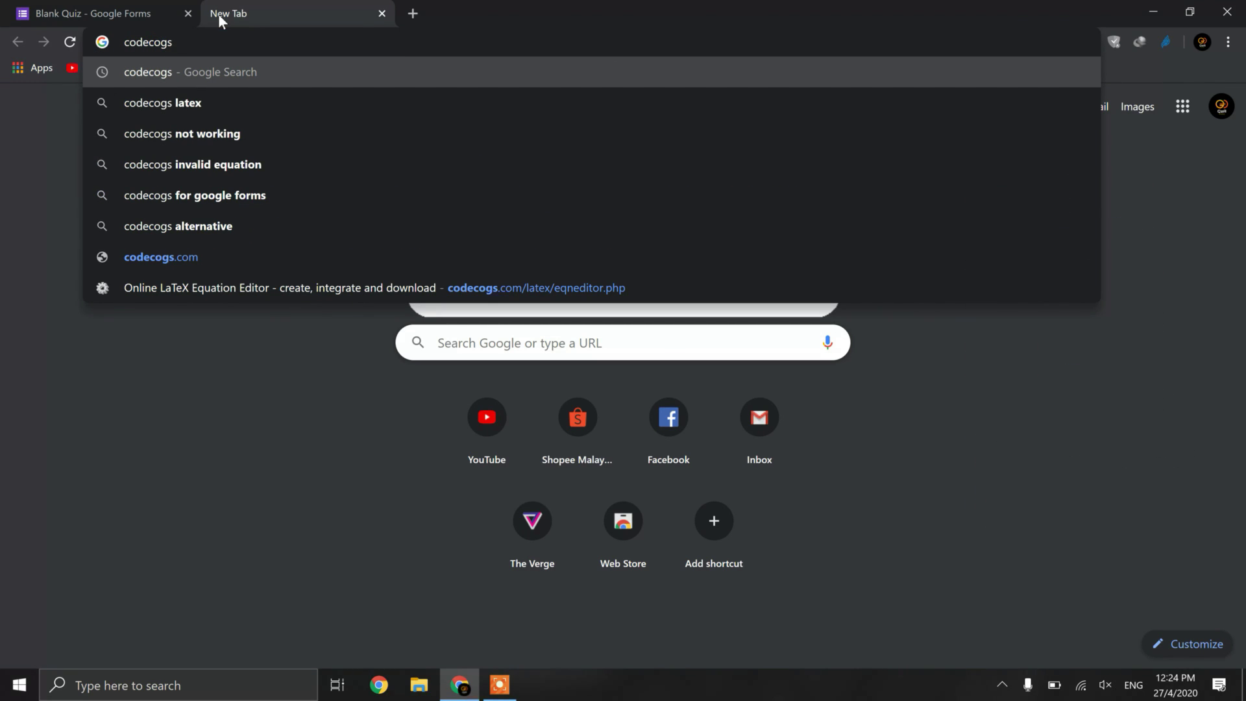
key("Return")
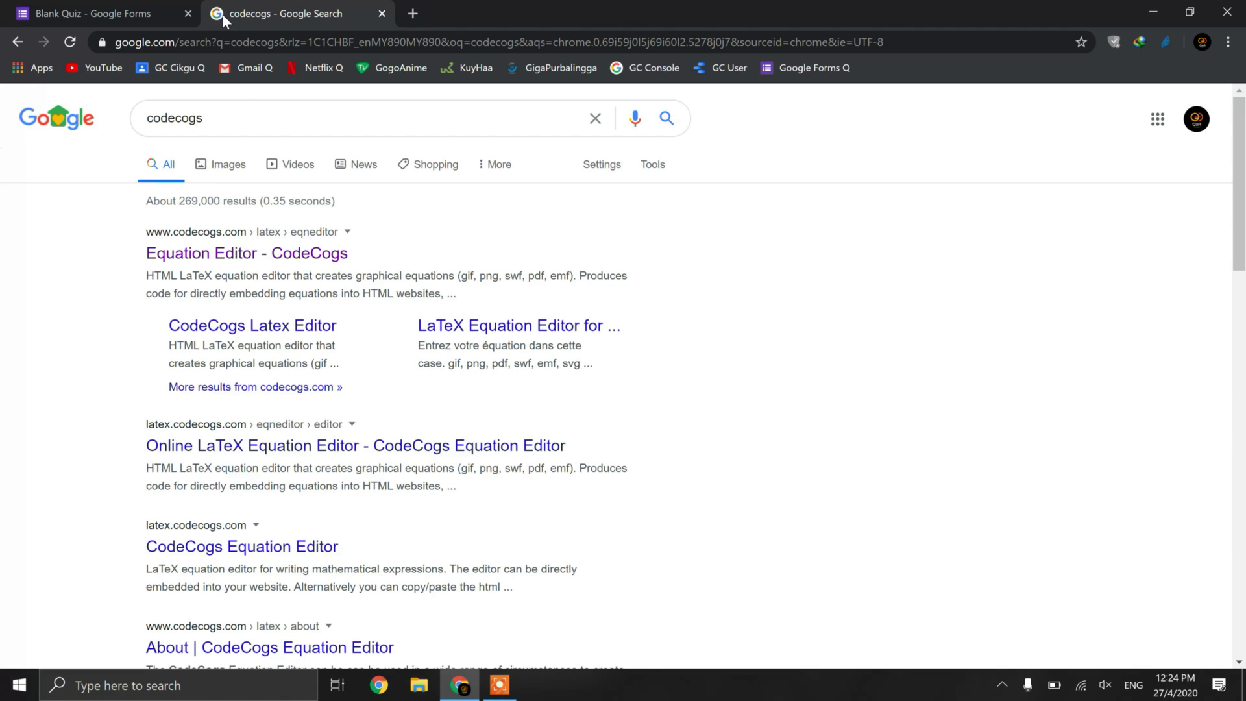
left_click(247, 263)
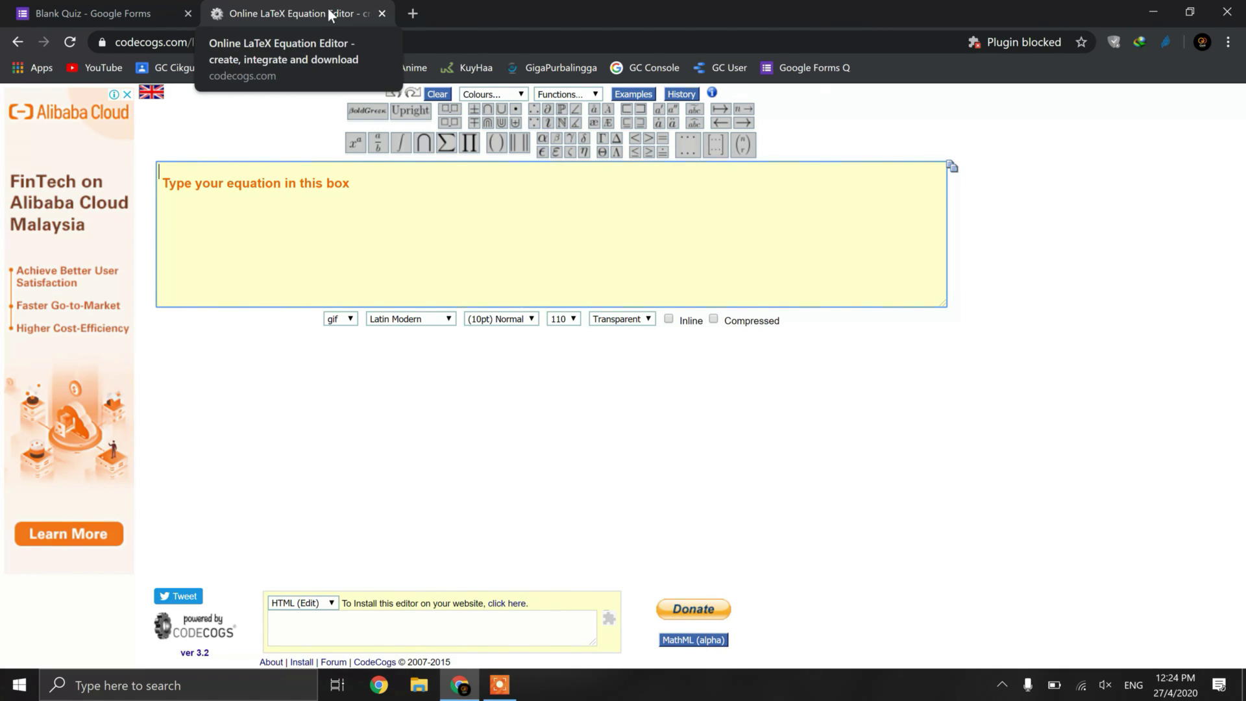
- Move the equation editor into its own window and arrange it side by side with the quiz form window
left_click_drag(330, 14, 624, 122)
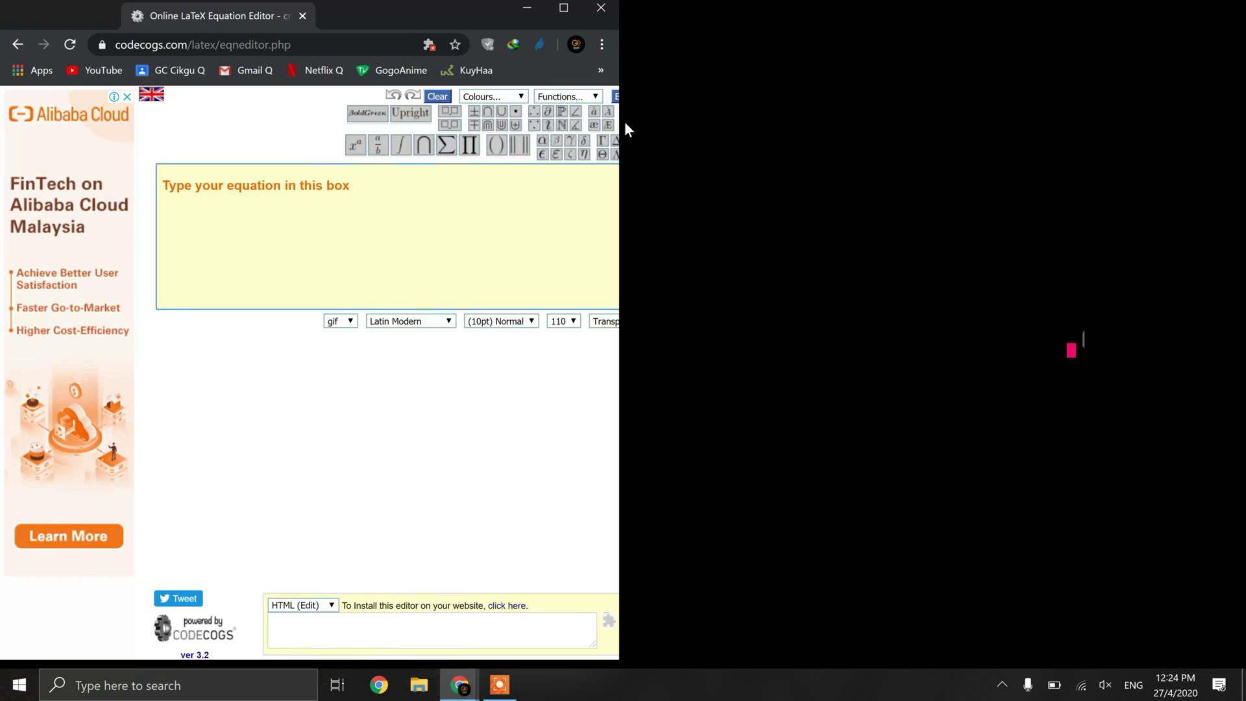
double_click(508, 21)
left_click_drag(508, 21, 1242, 65)
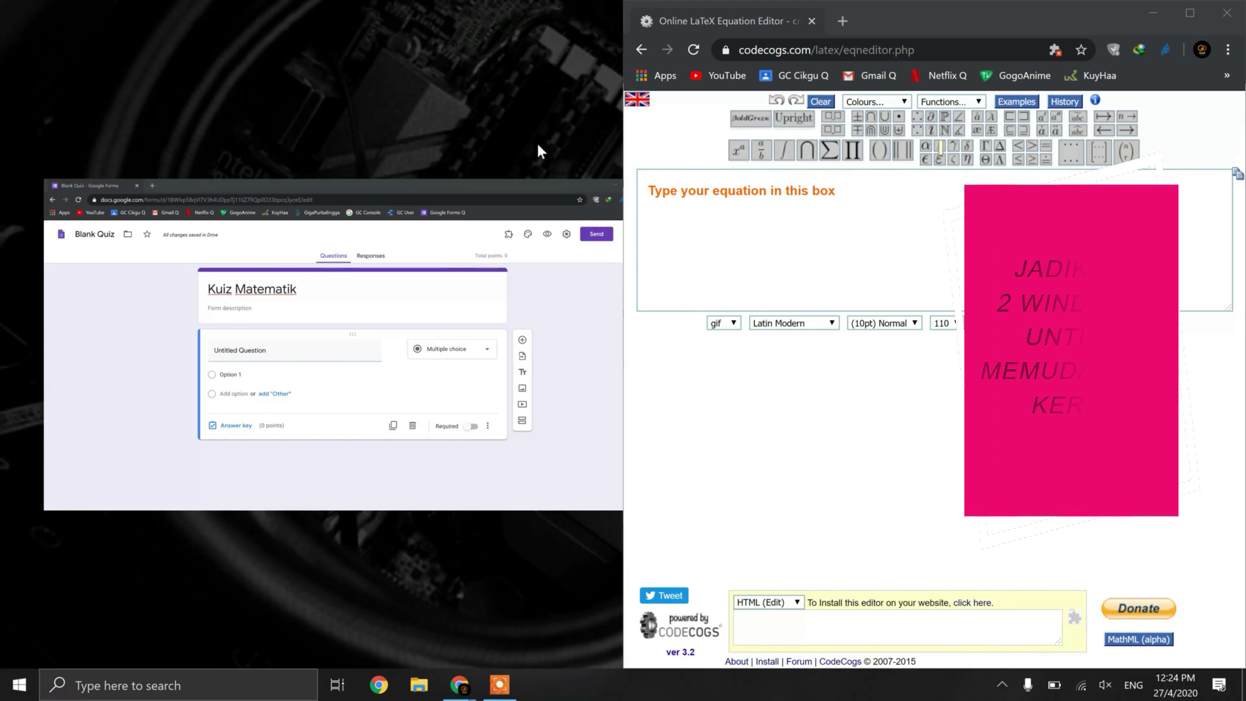
left_click(419, 220)
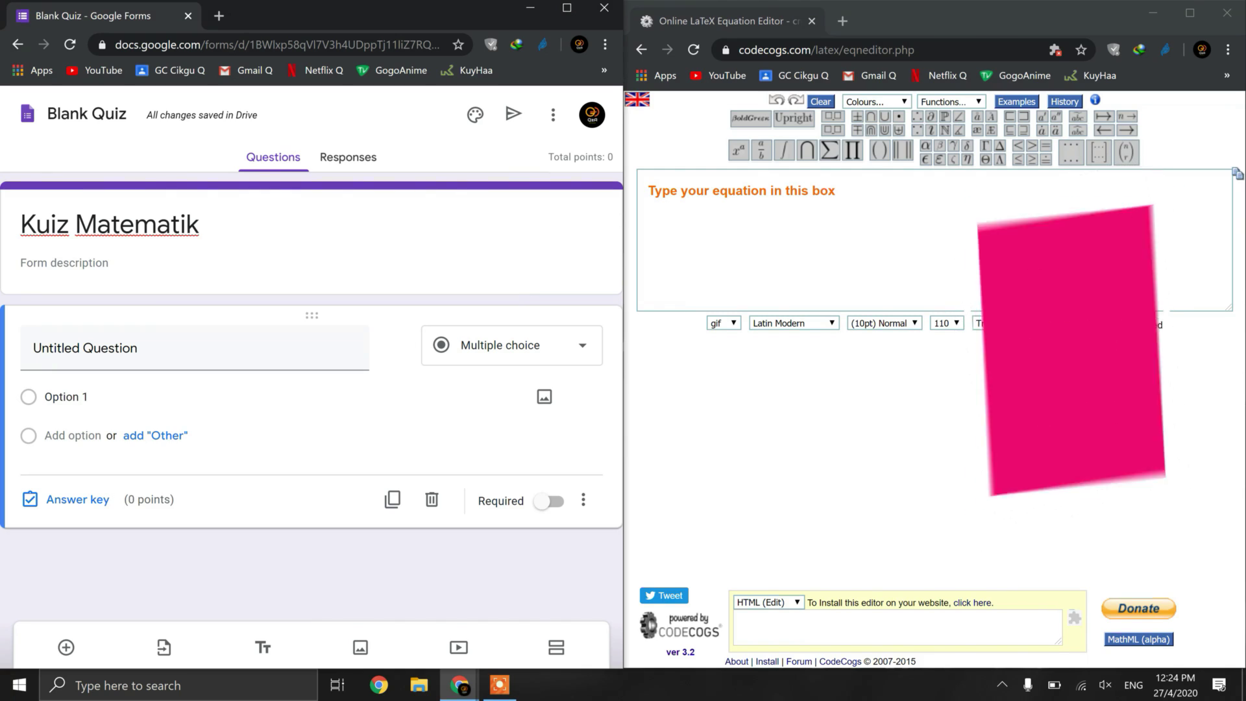
- Write the equation 2x^{2} - 4x^{1} in the CodeCogs editor, using the superscript template for the exponents
left_click(884, 227)
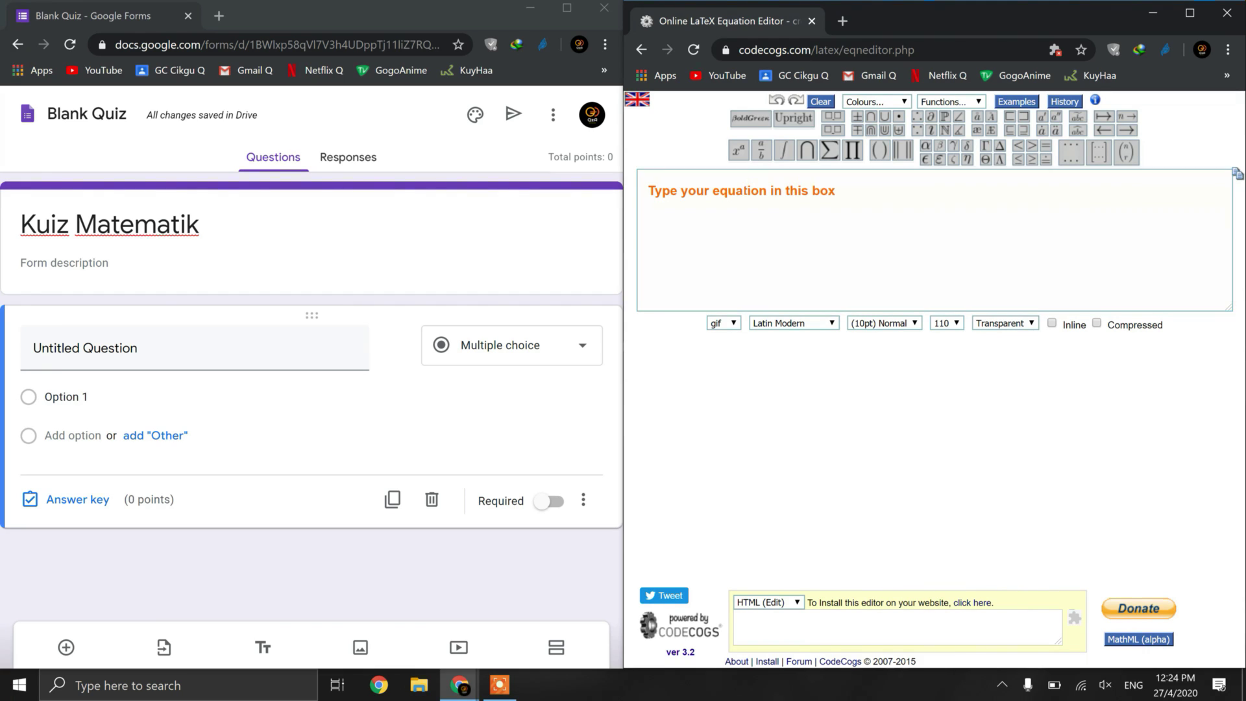
type("2x")
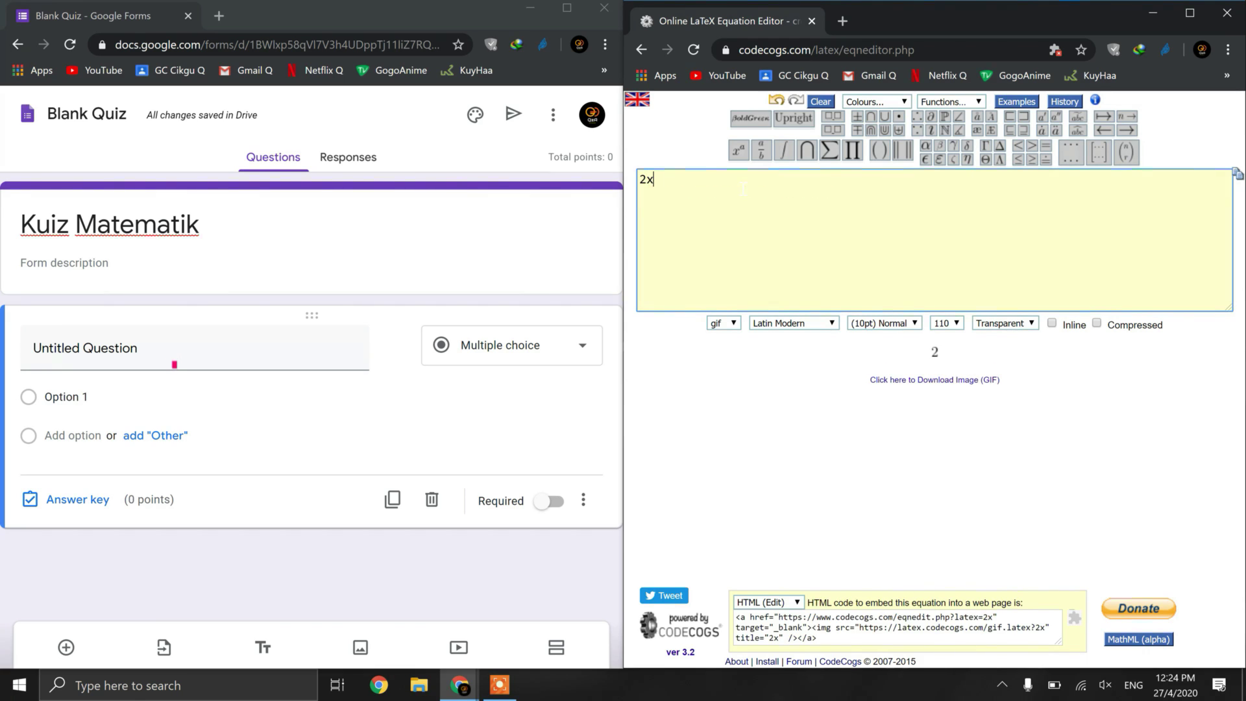
left_click(737, 153)
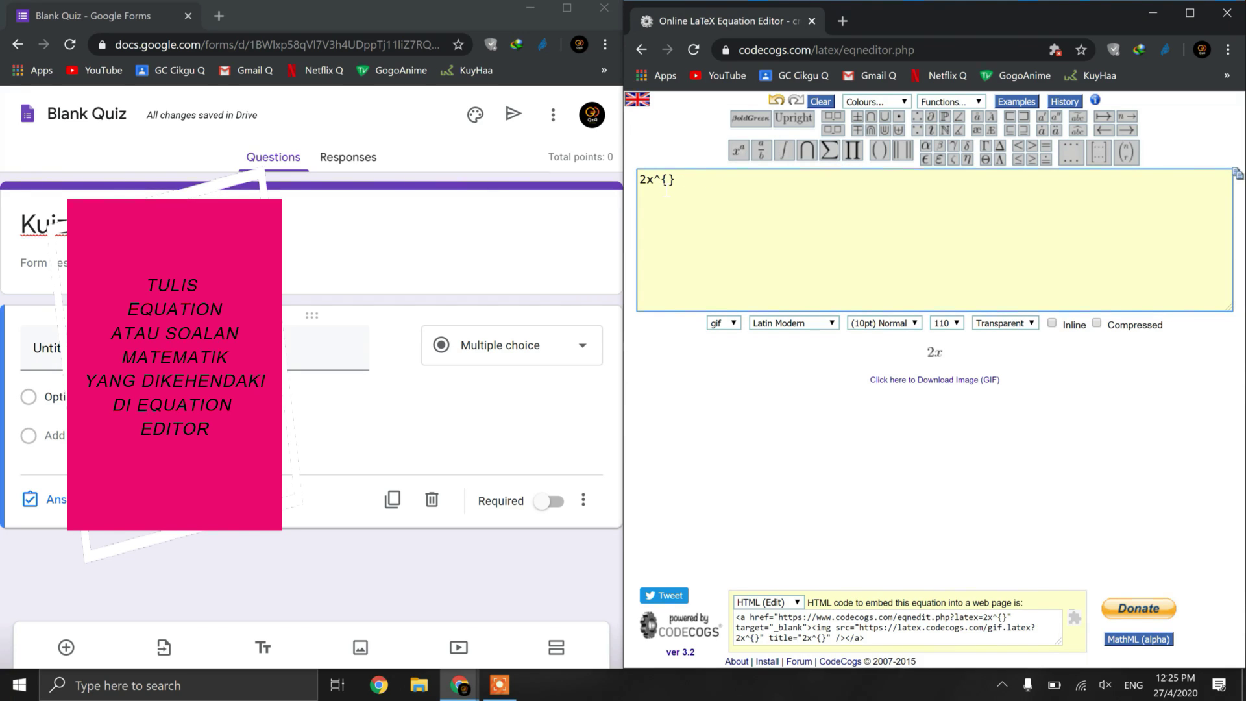
type("2}")
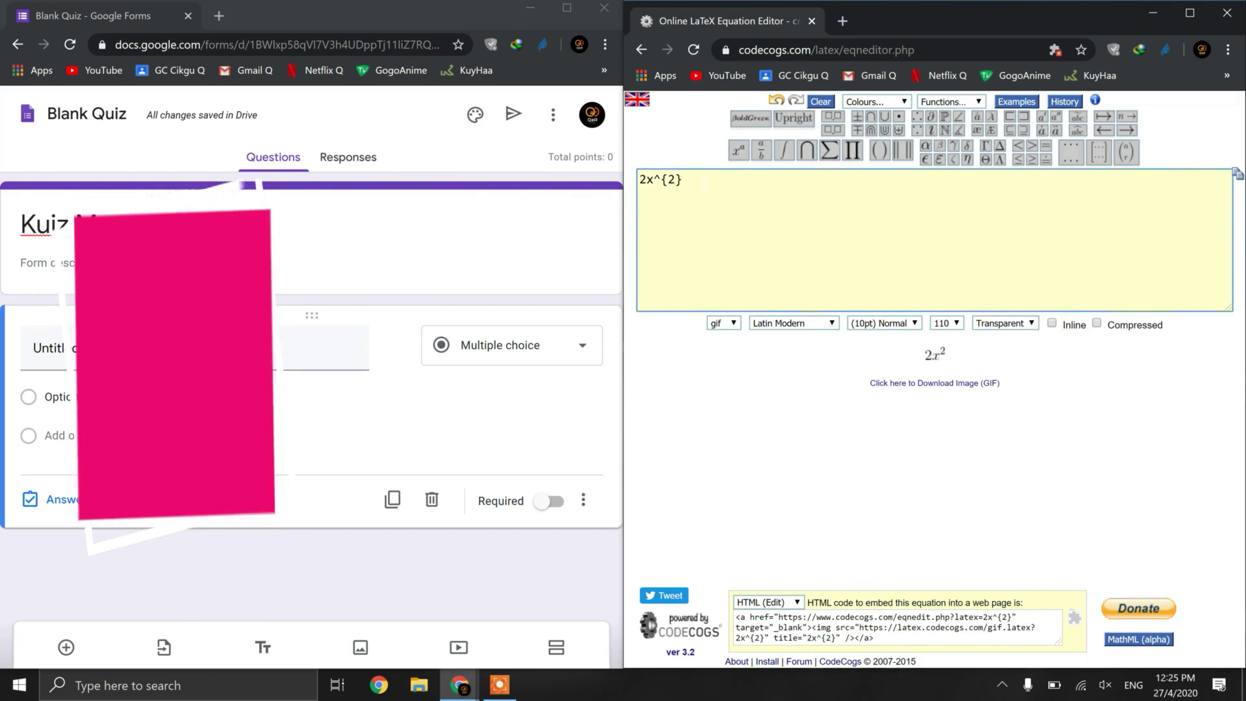
type(" -")
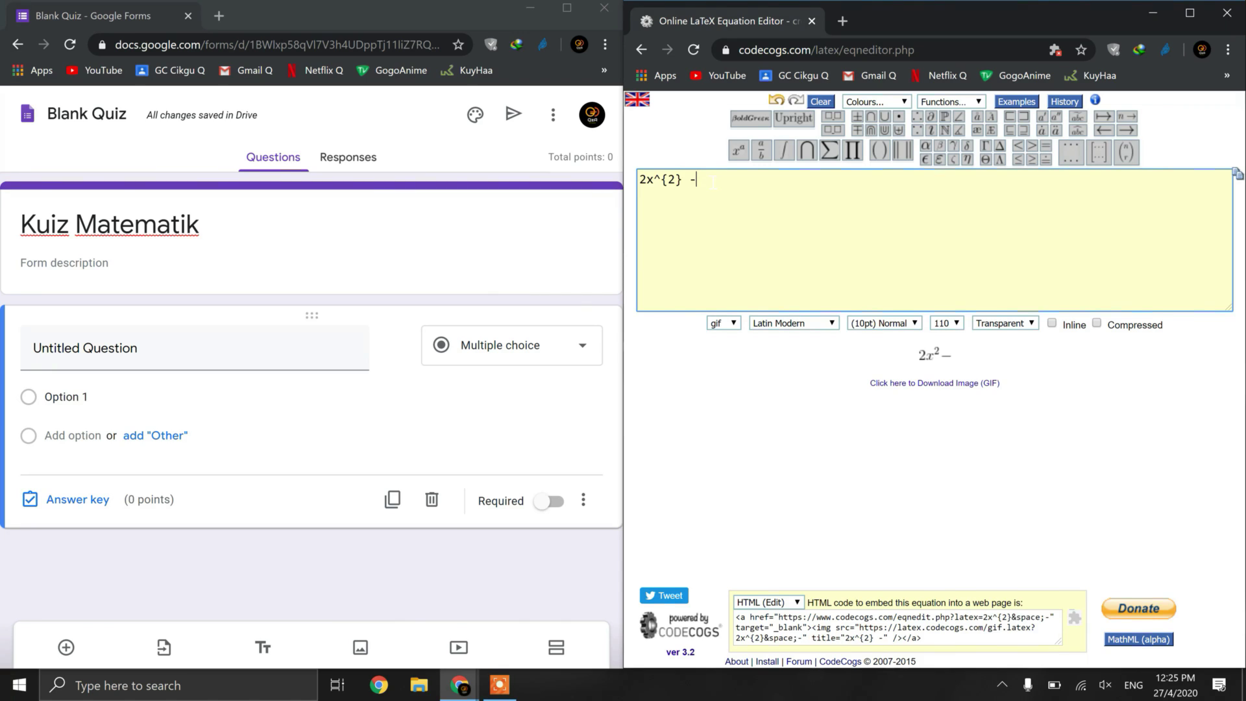
type(" 4x")
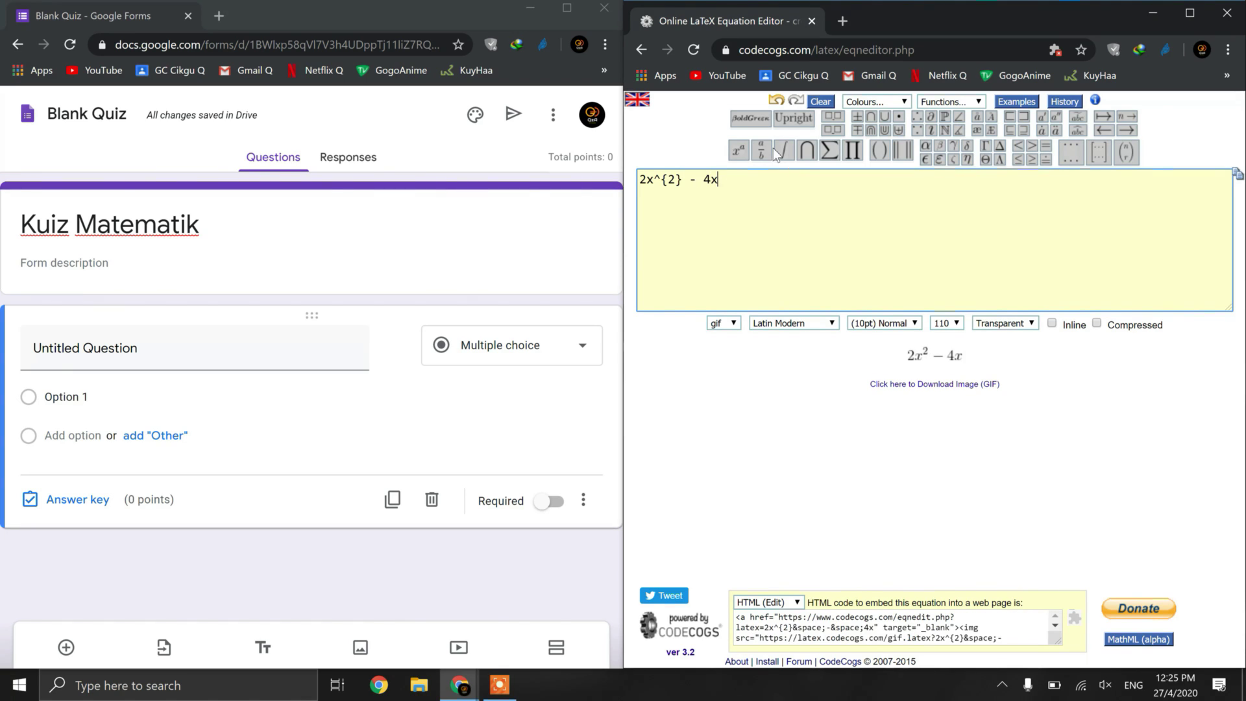
left_click(746, 150)
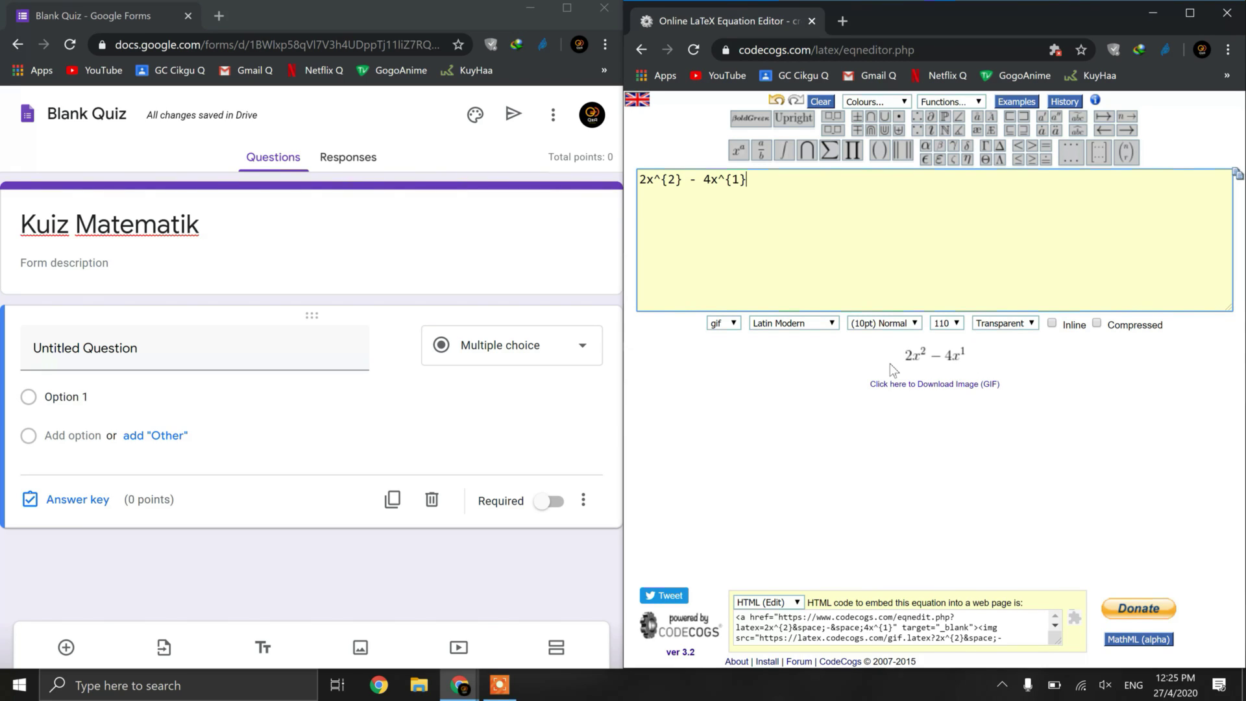
- Copy the image address of the rendered equation
mouse_move(412, 368)
right_click(936, 361)
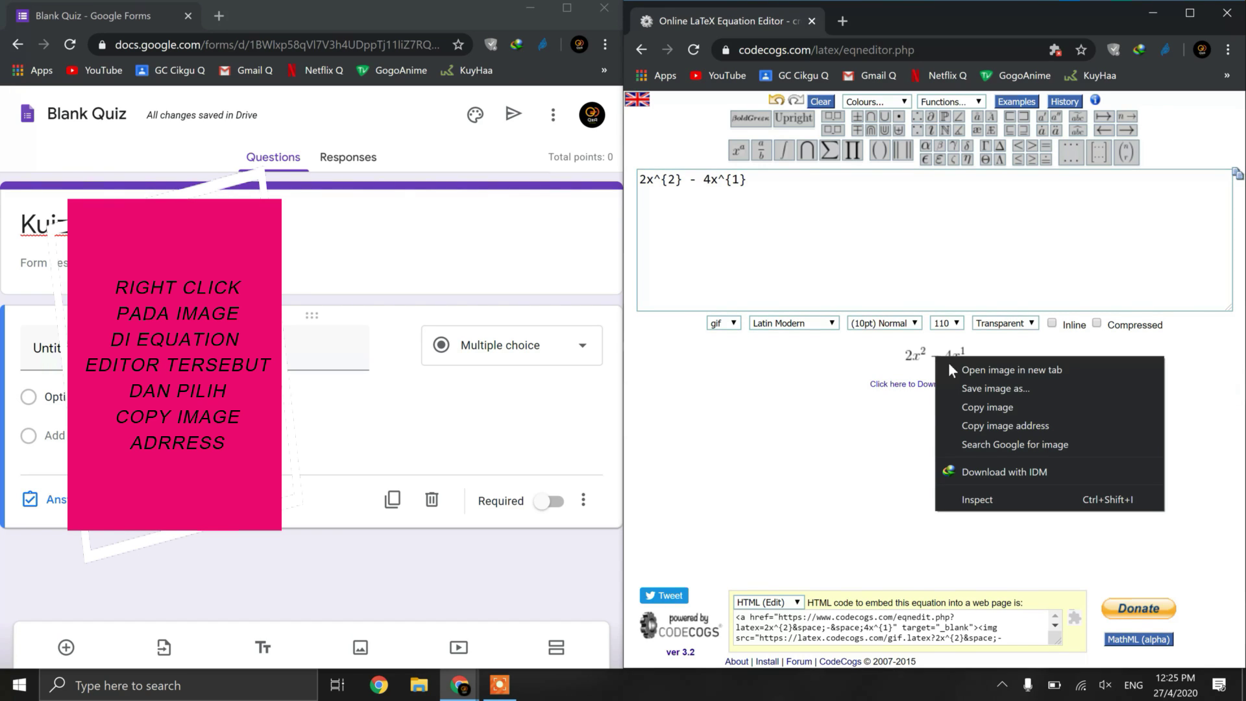
left_click(1004, 426)
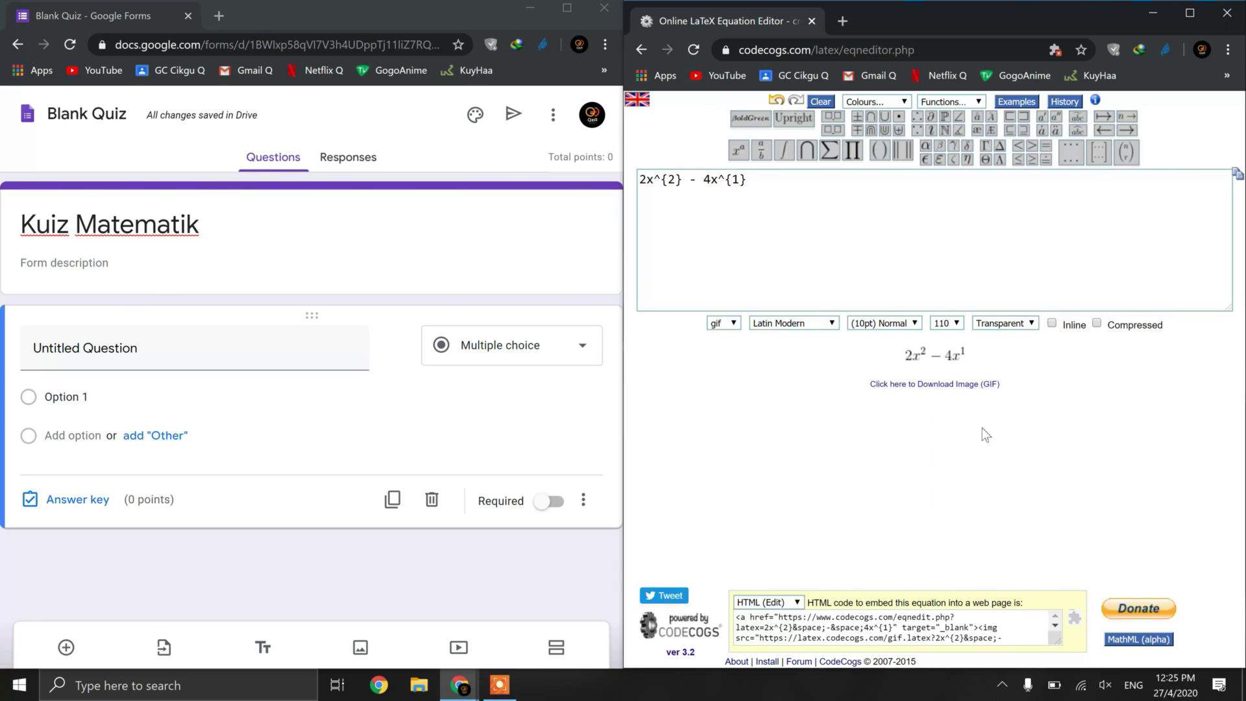
- Insert the equation image into the untitled question of the quiz form by URL, using the copied image address
left_click(555, 274)
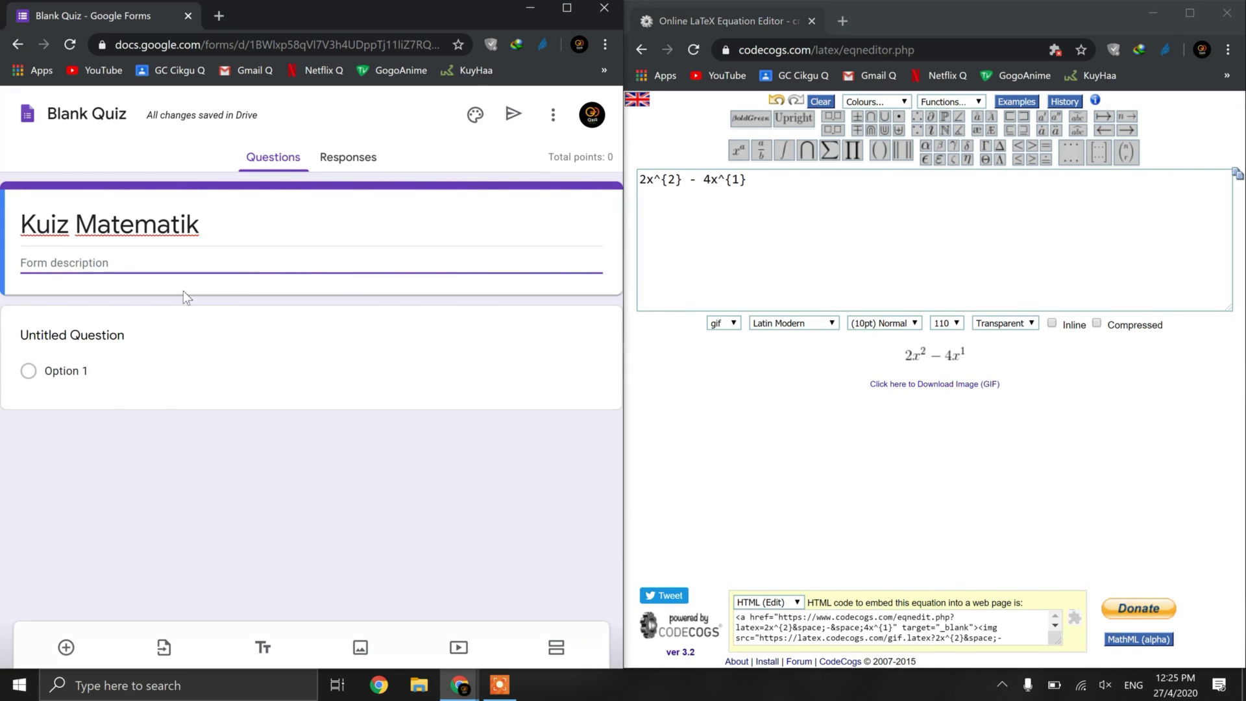
left_click(156, 332)
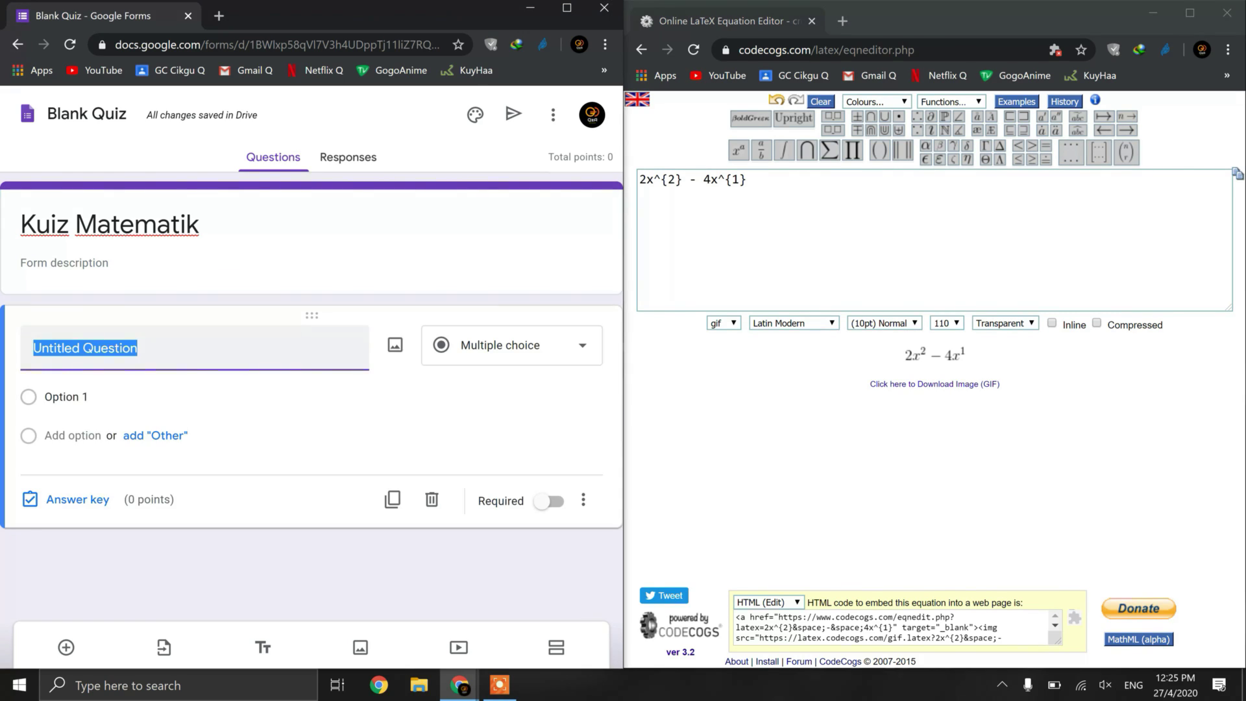
left_click(403, 351)
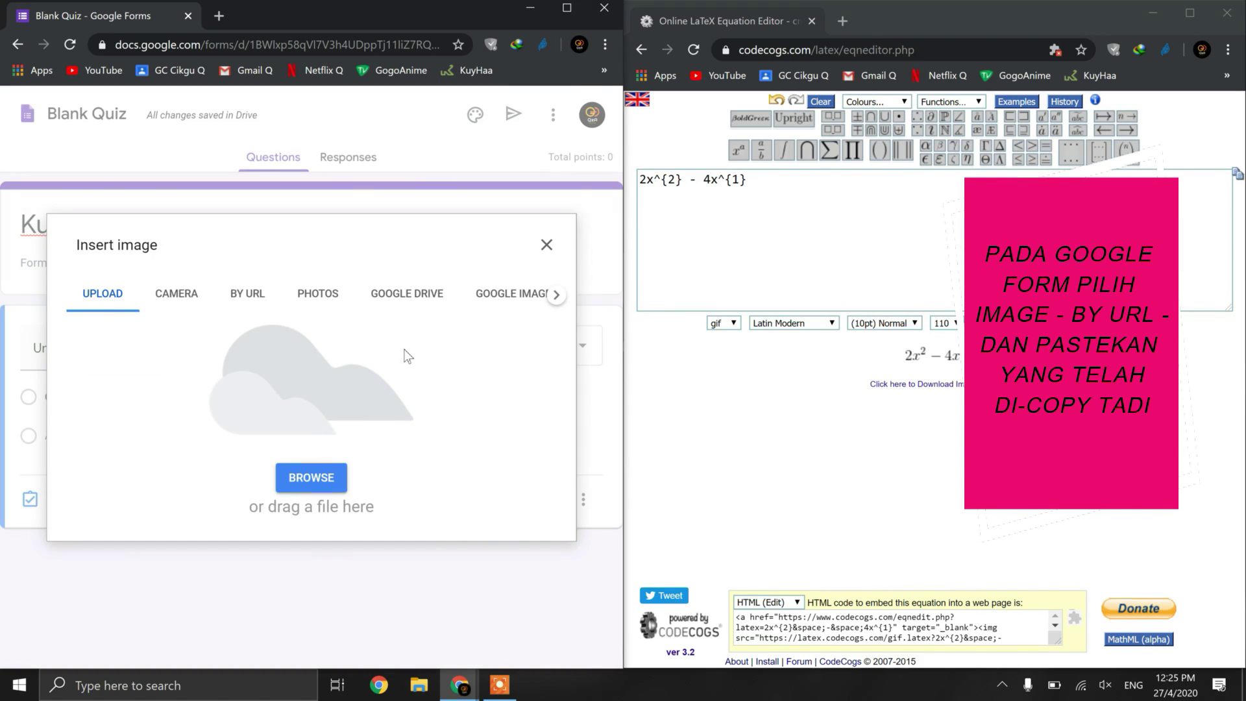
left_click(255, 302)
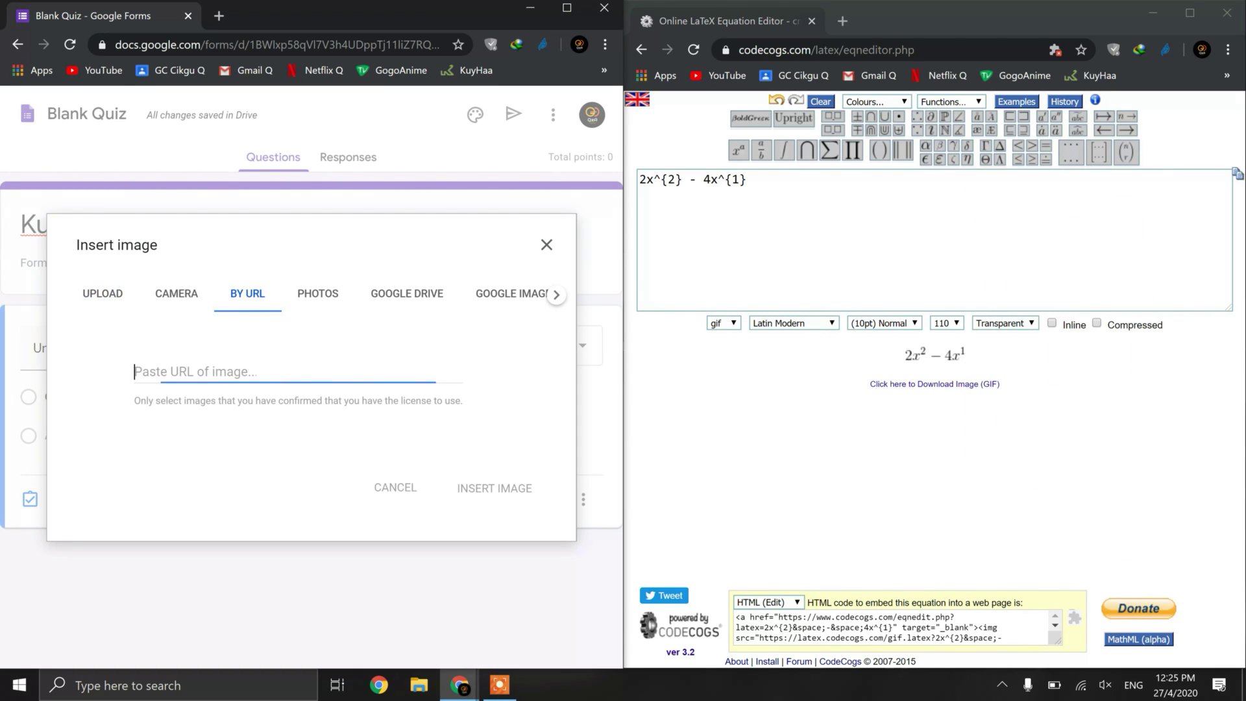
right_click(254, 374)
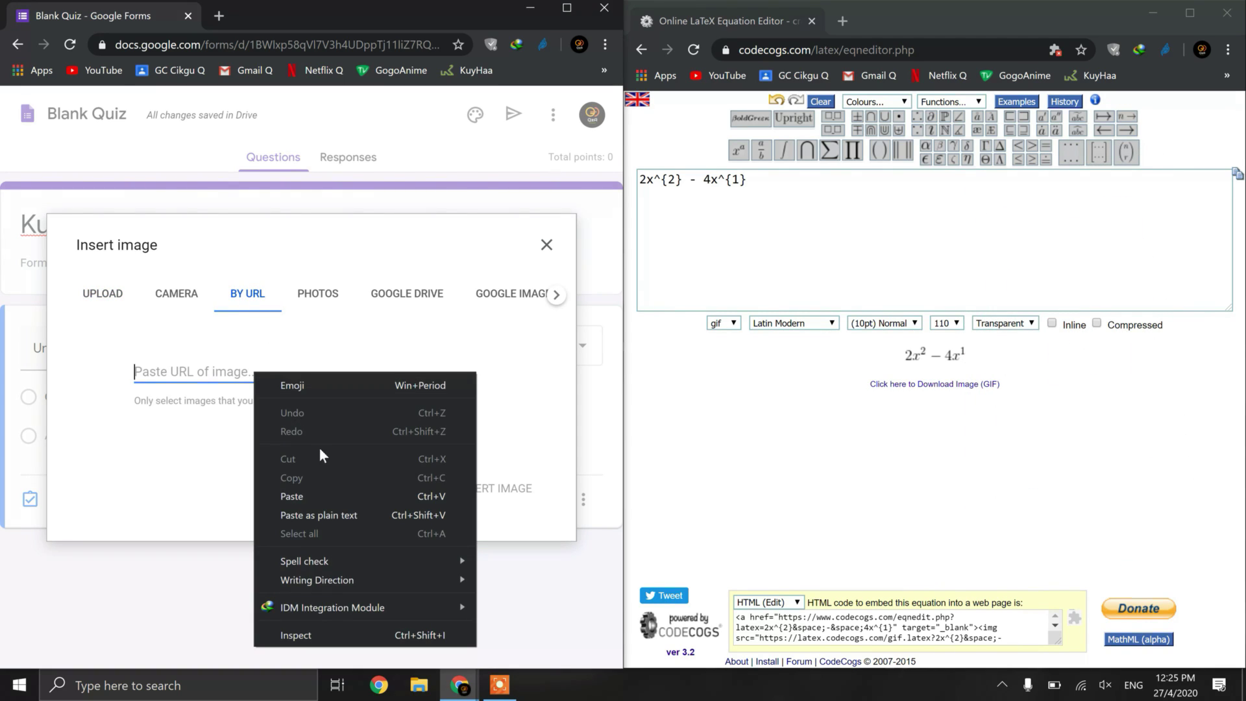
left_click(297, 497)
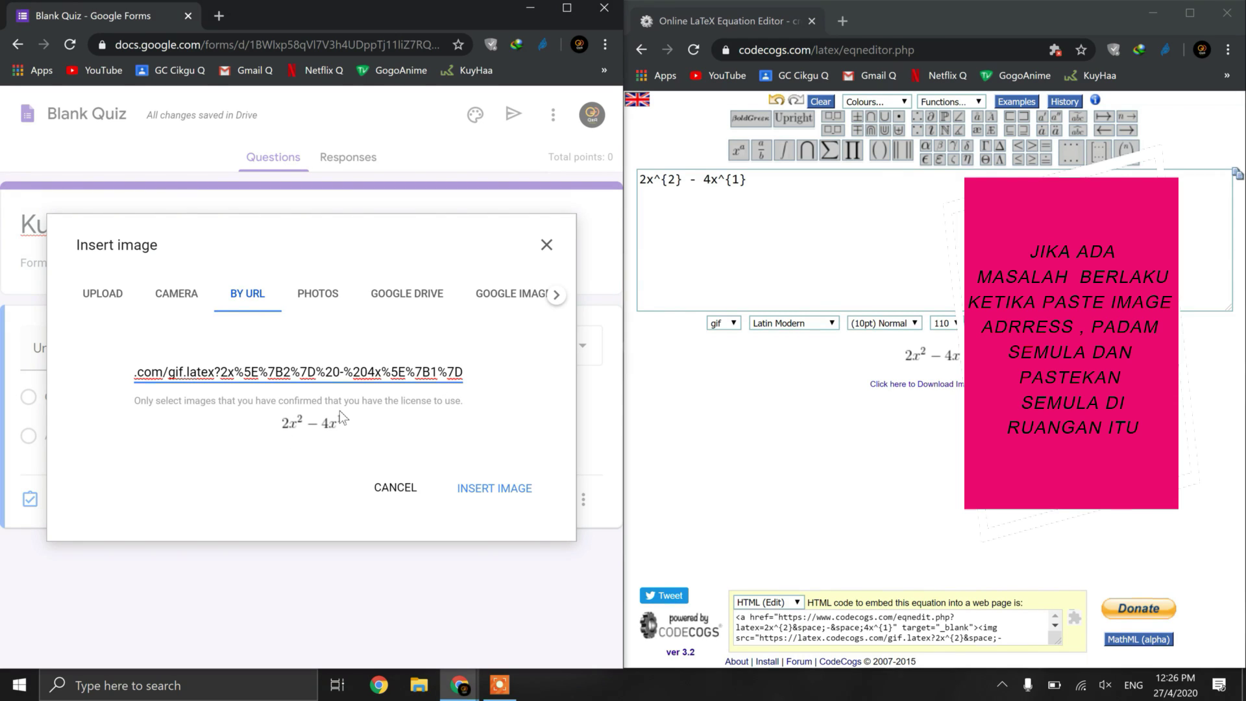
left_click(490, 493)
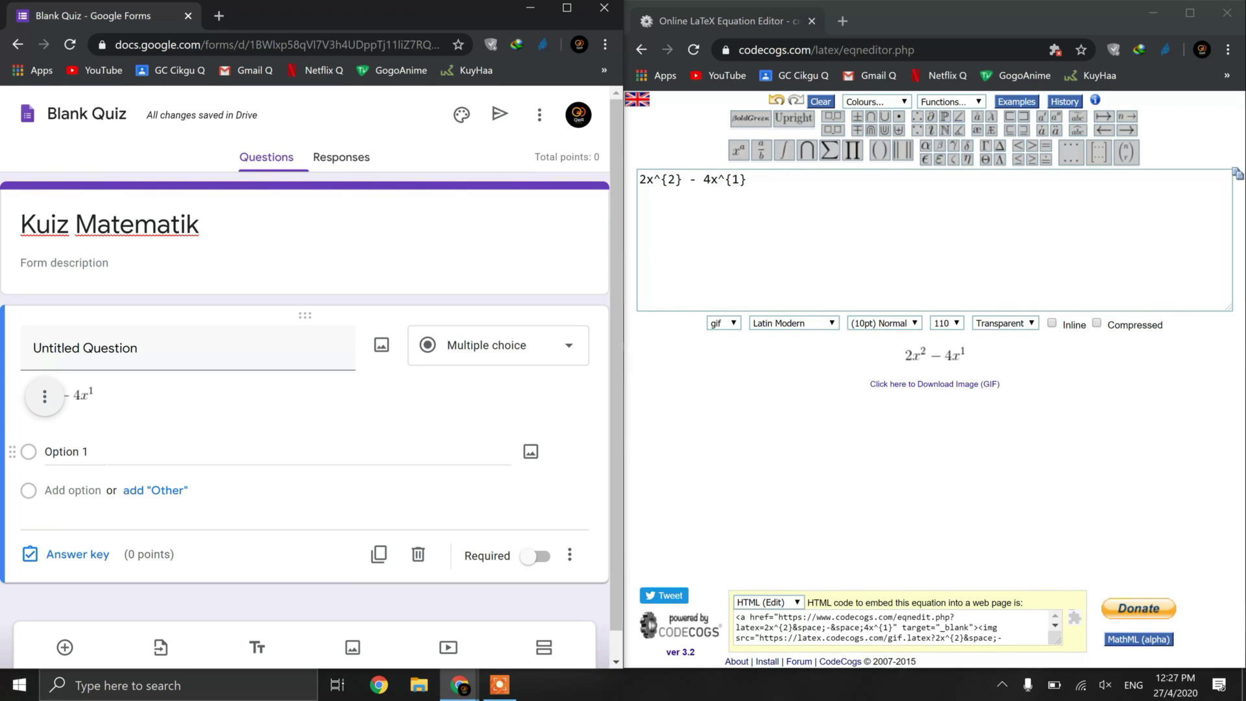
- Replace the equation in the CodeCogs editor with 3y^{\tfrac{1}{3}}, using the superscript and small fraction templates
left_click(494, 452)
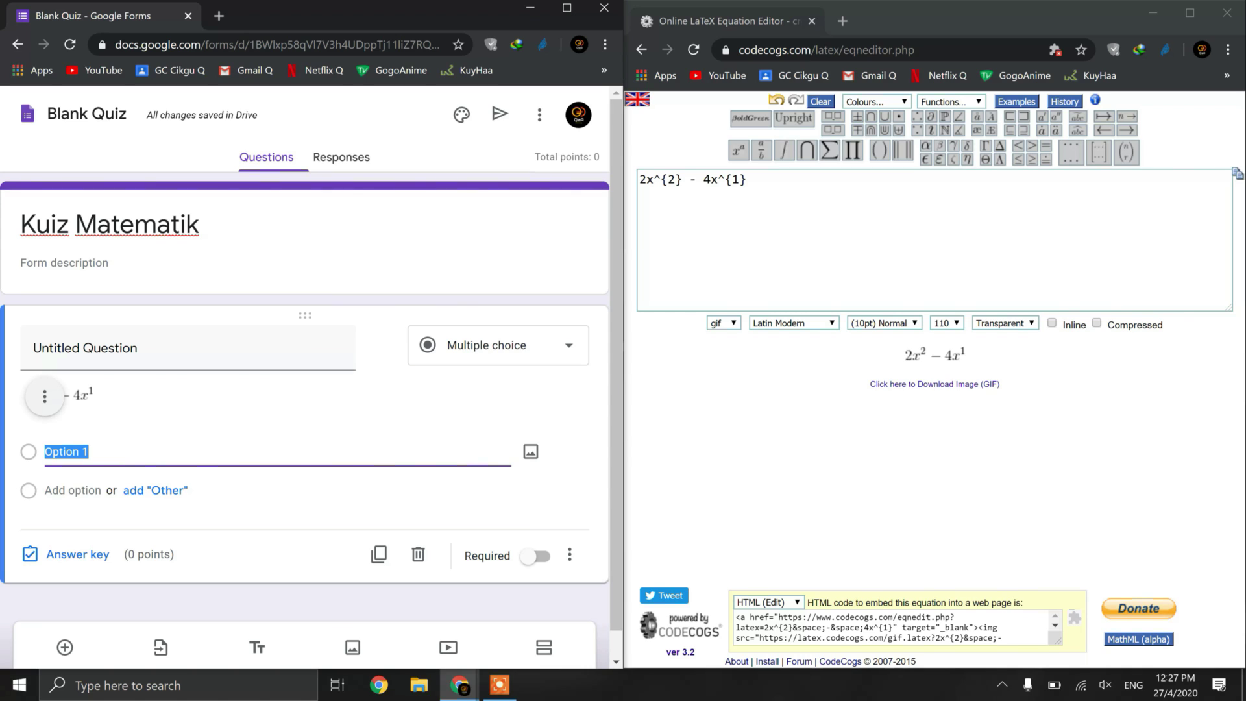
left_click_drag(747, 180, 632, 182)
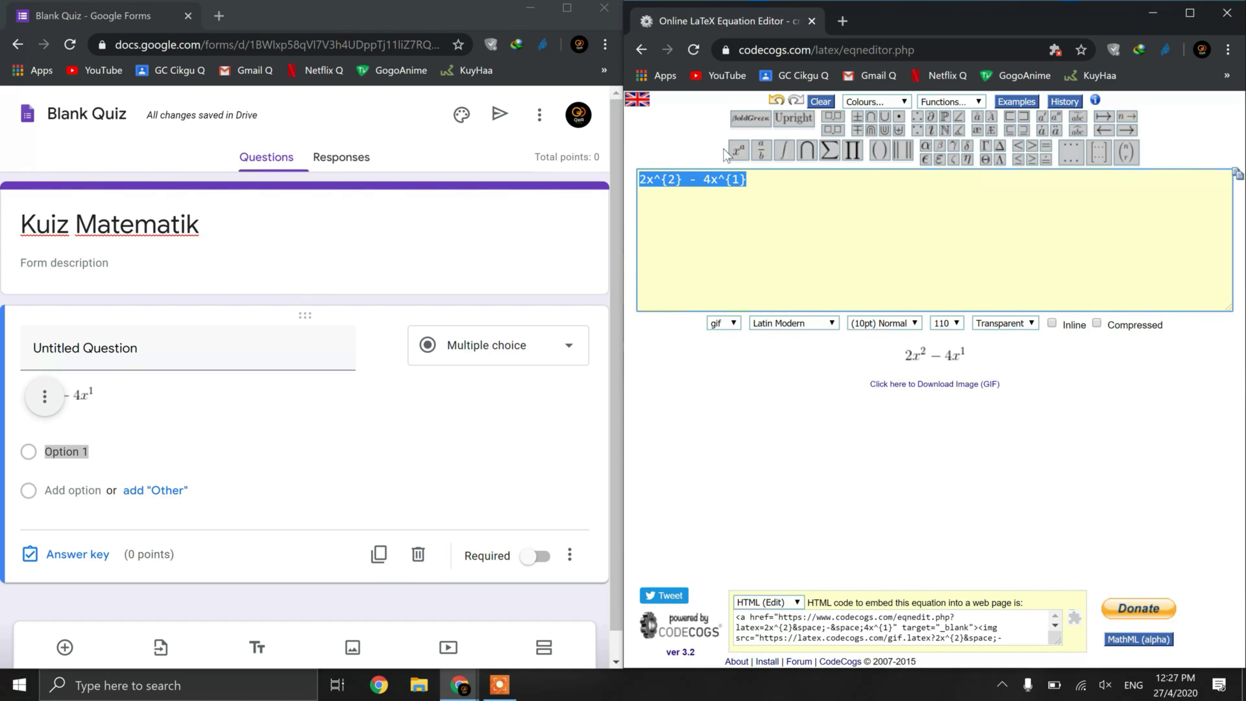
mouse_move(750, 154)
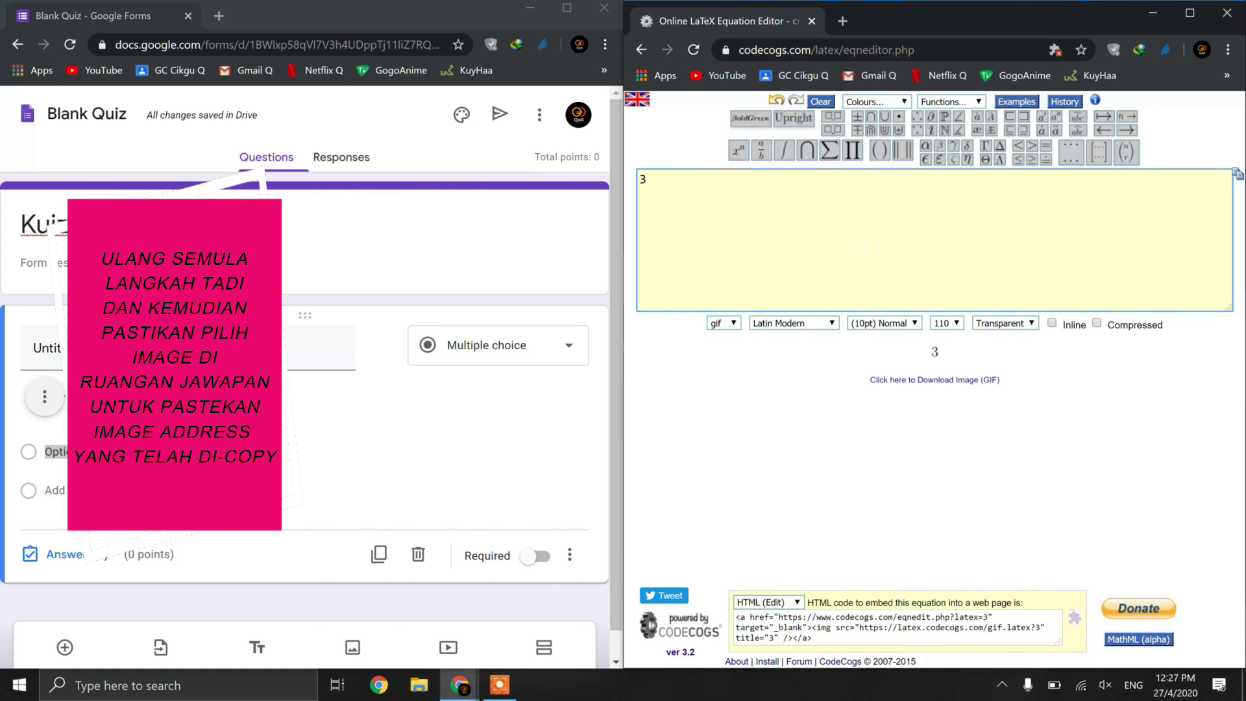
type("y")
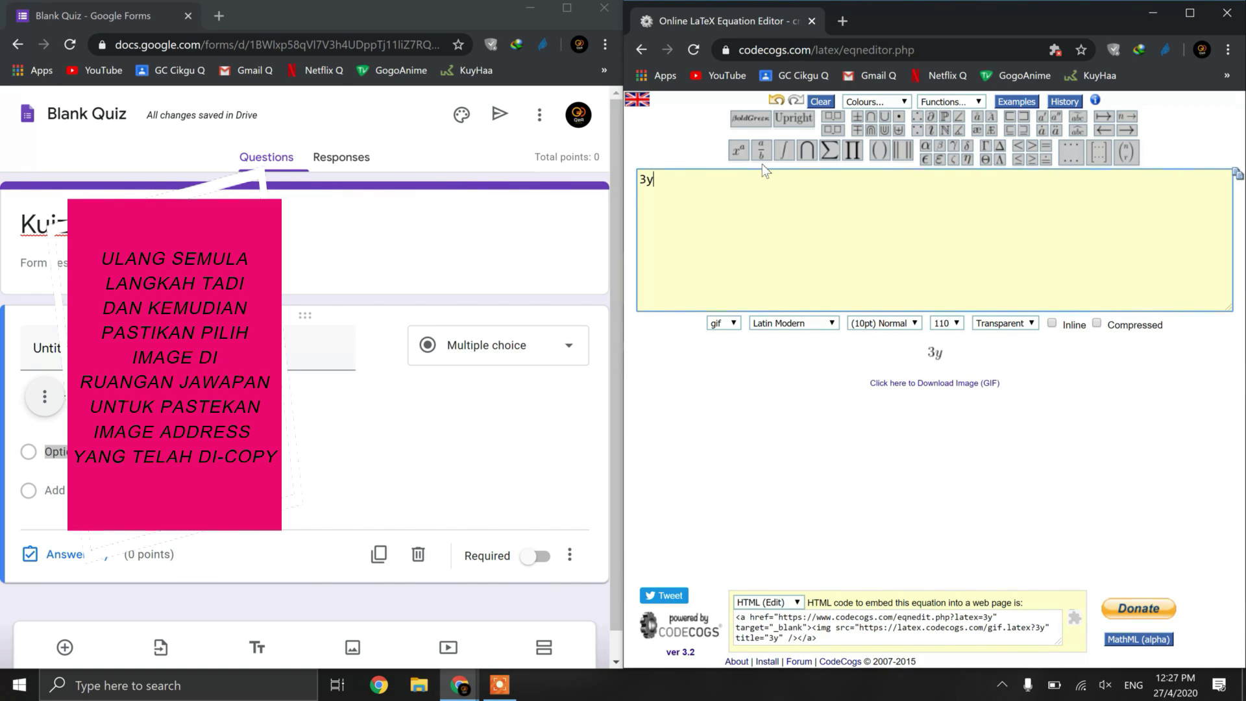
left_click(732, 156)
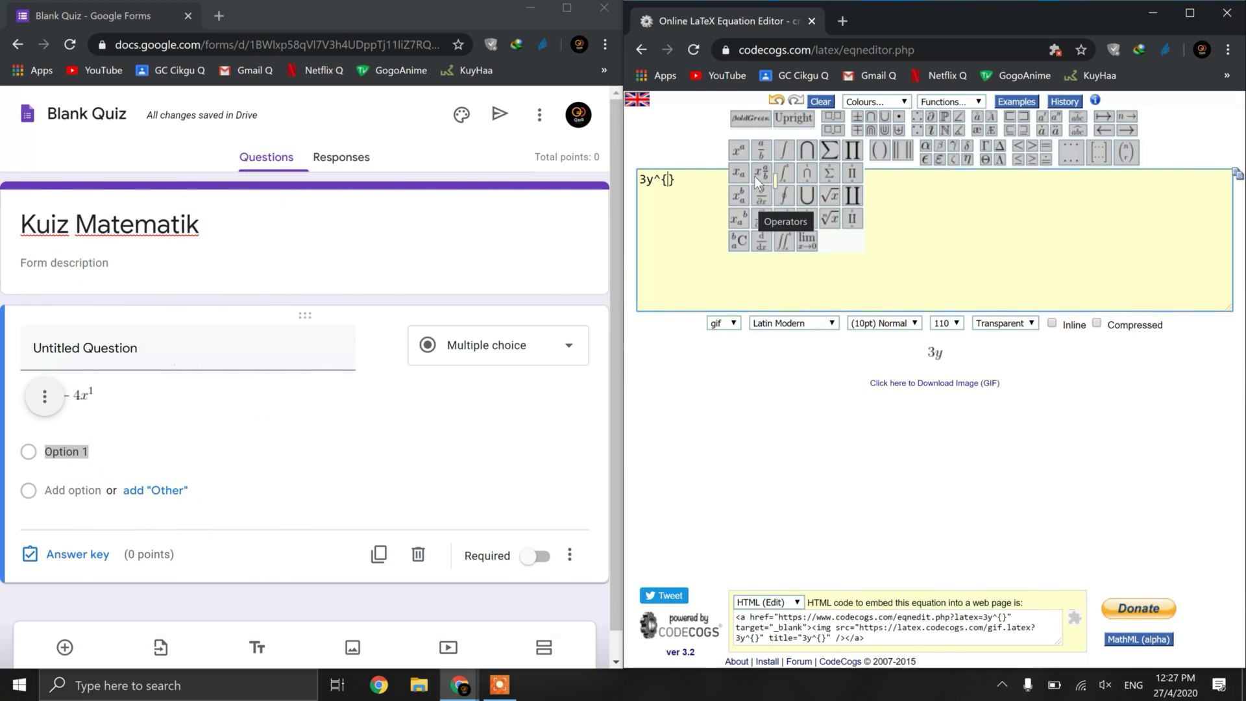
left_click(758, 177)
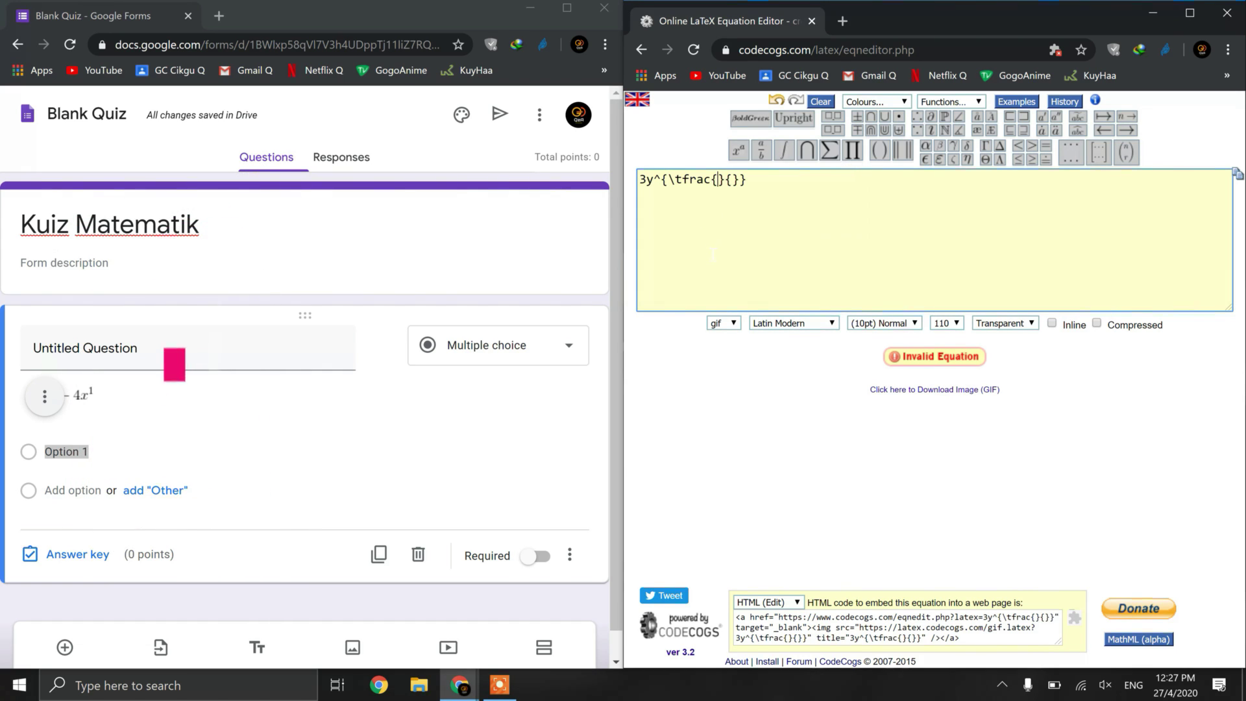
type("1")
key("Right")
key("Right")
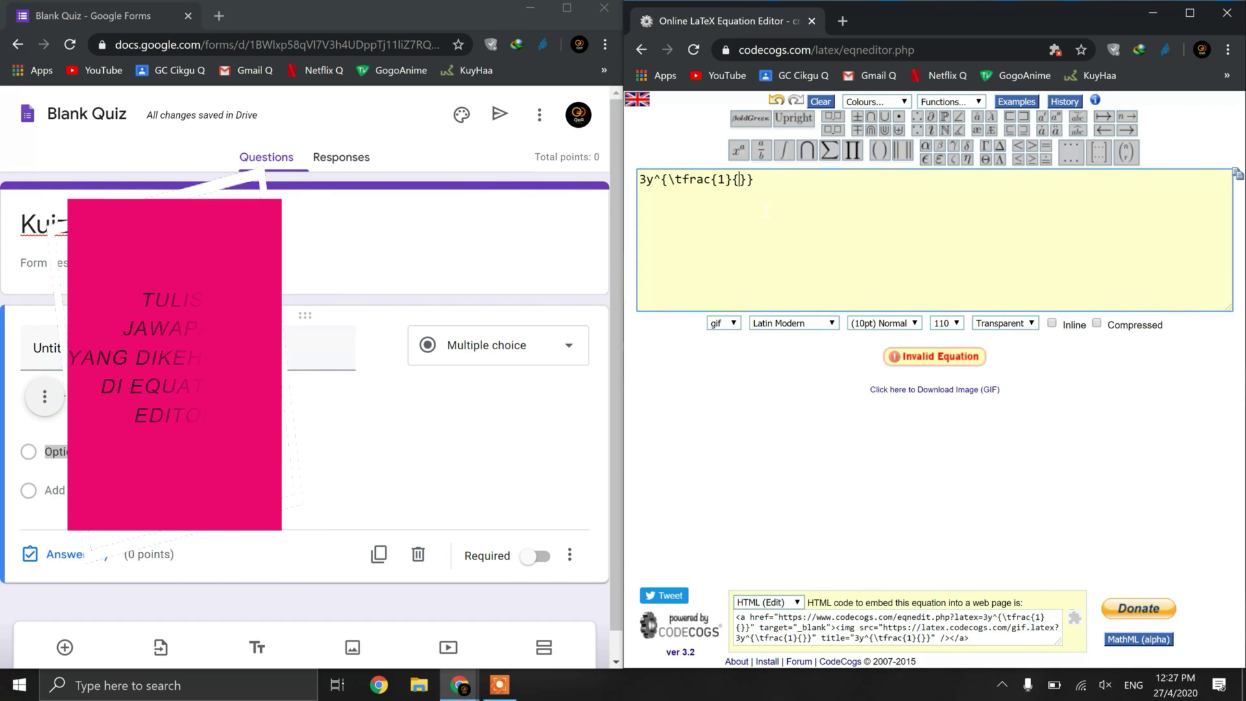
type("3")
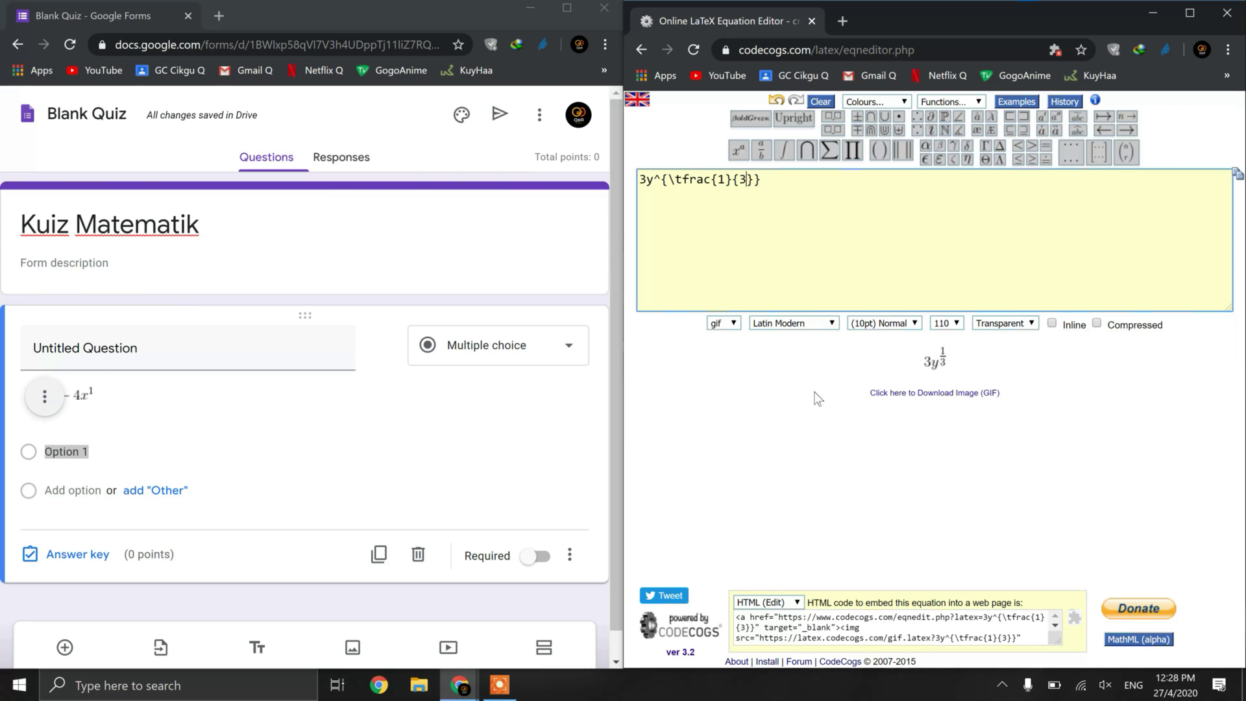
- Copy the image address of the rendered equation and paste it as the image URL for Option 1 of the untitled question
right_click(932, 360)
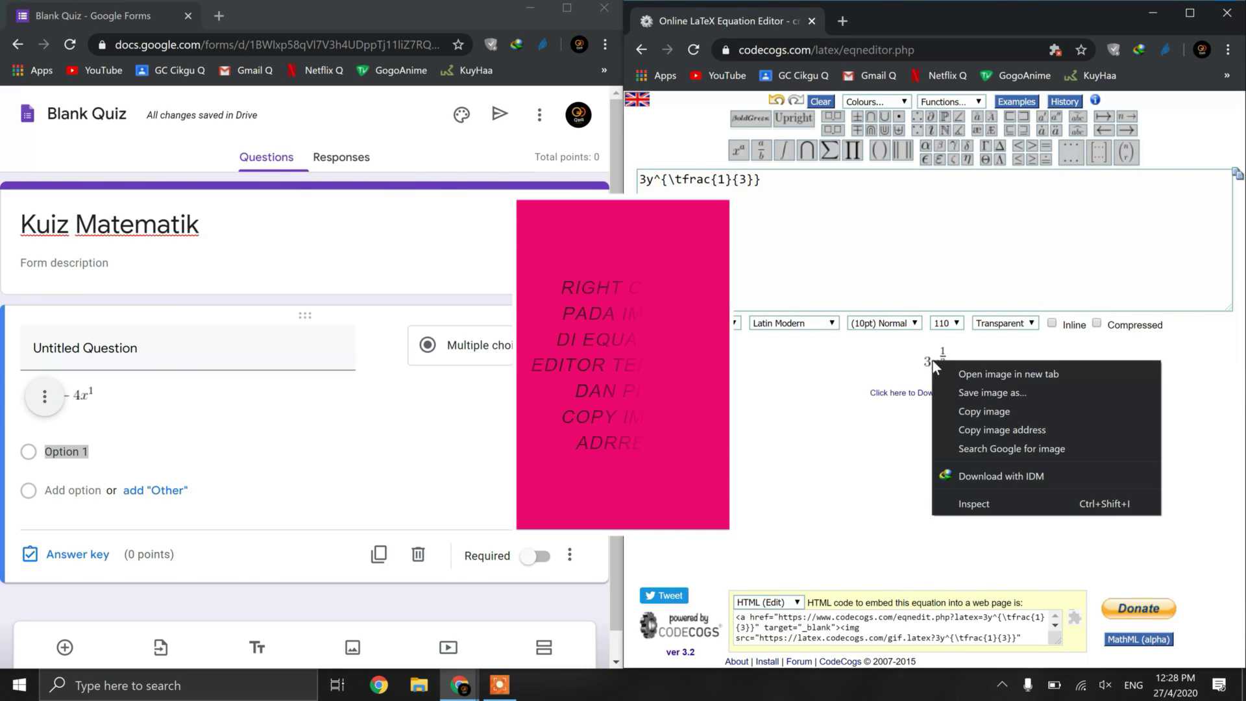
left_click(990, 431)
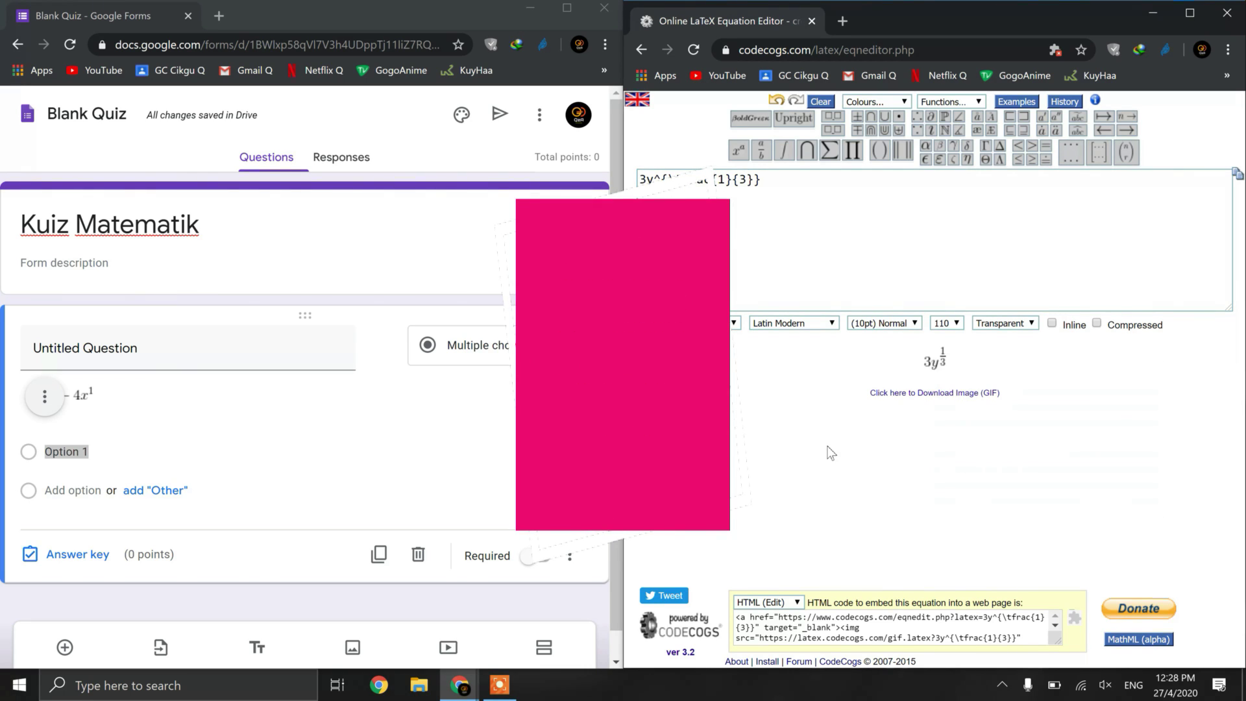
left_click(286, 454)
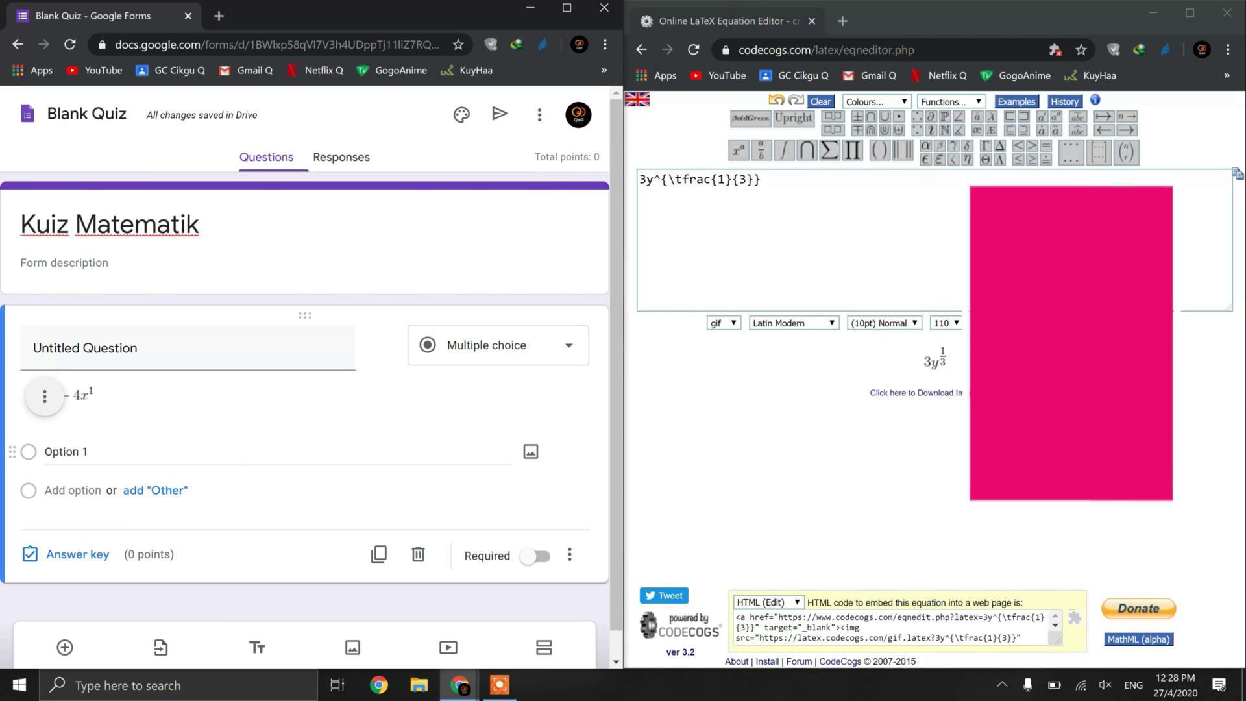
left_click(531, 454)
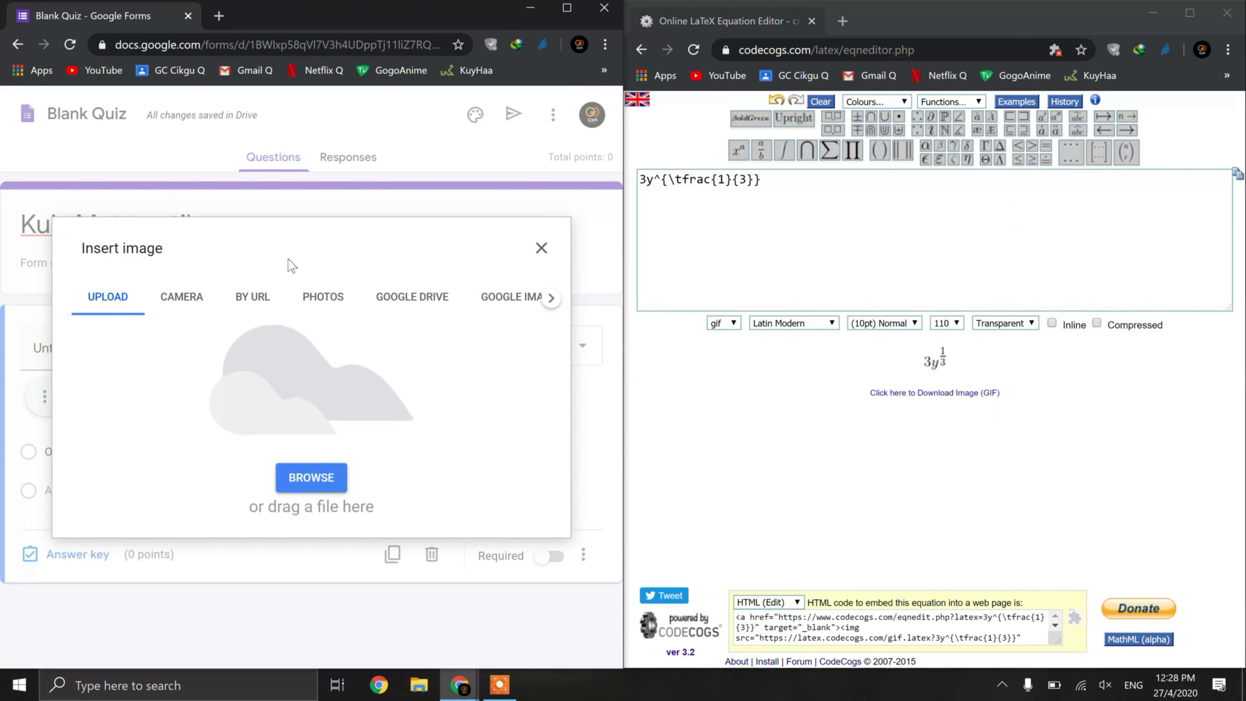
left_click(257, 301)
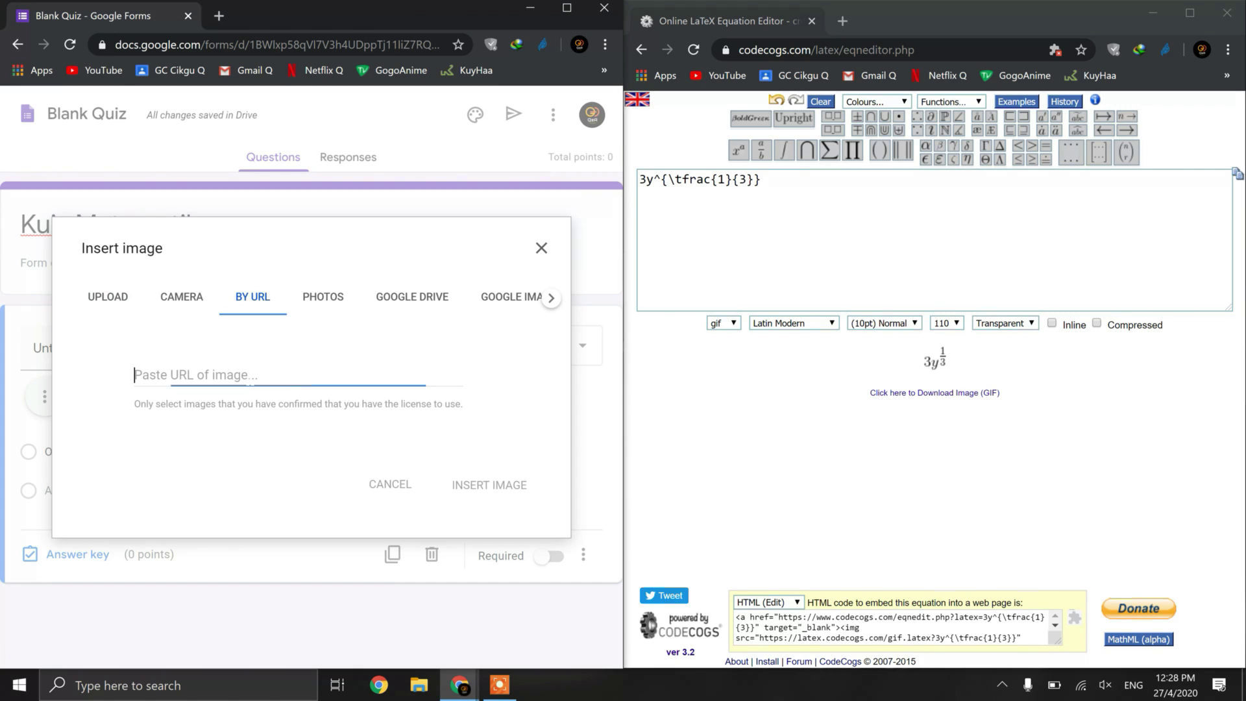
right_click(248, 377)
left_click(302, 500)
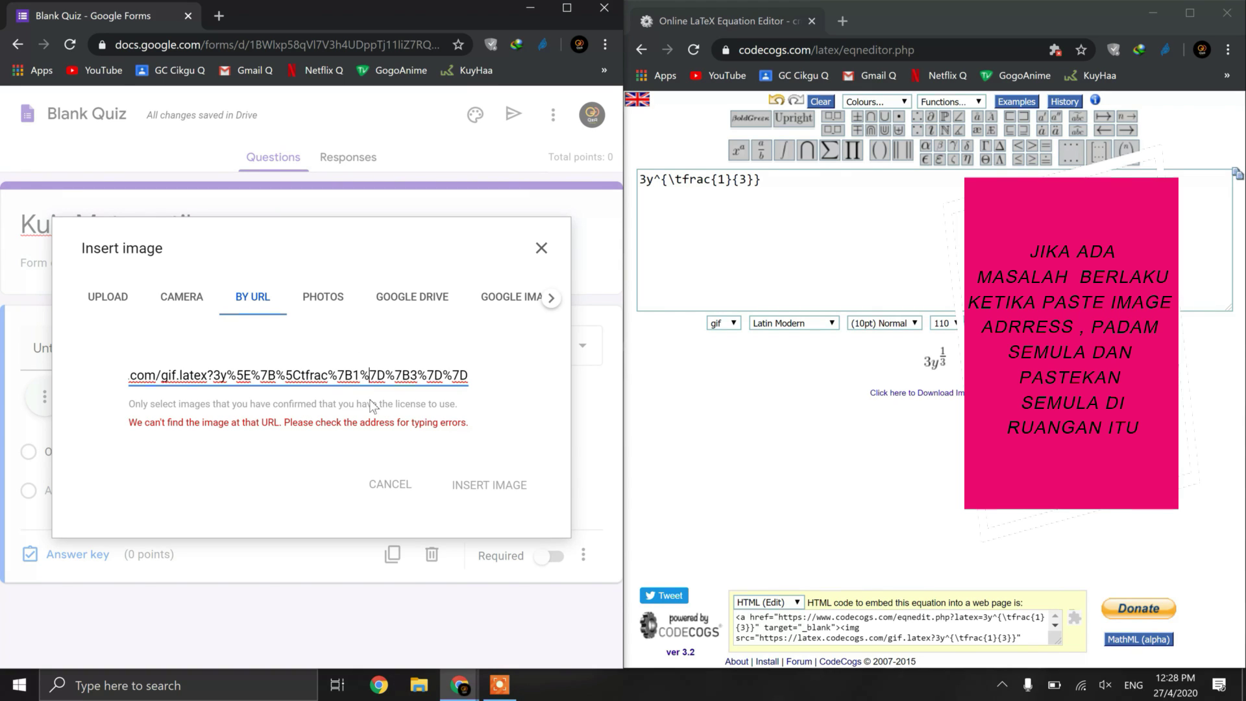
- Clear the URL, paste the same image address again and insert the equation image into Option 1
key("ctrl+a")
key("ctrl+c")
key("BackSpace")
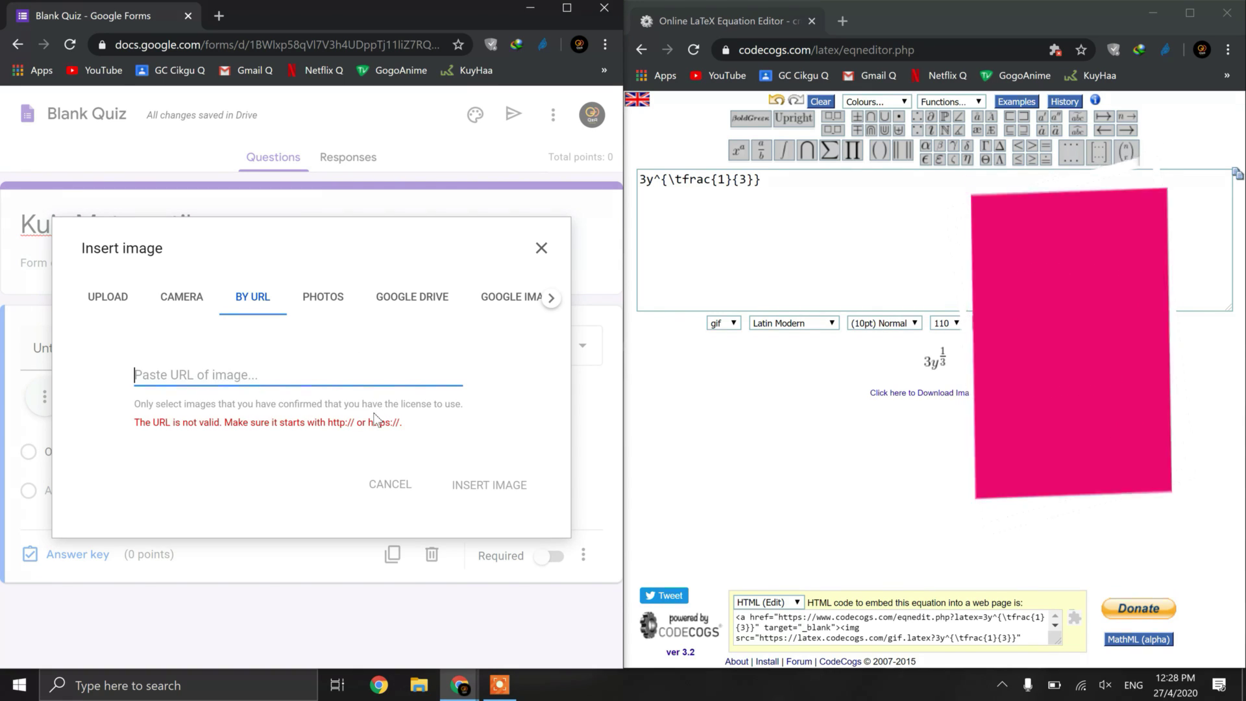
key("ctrl+v")
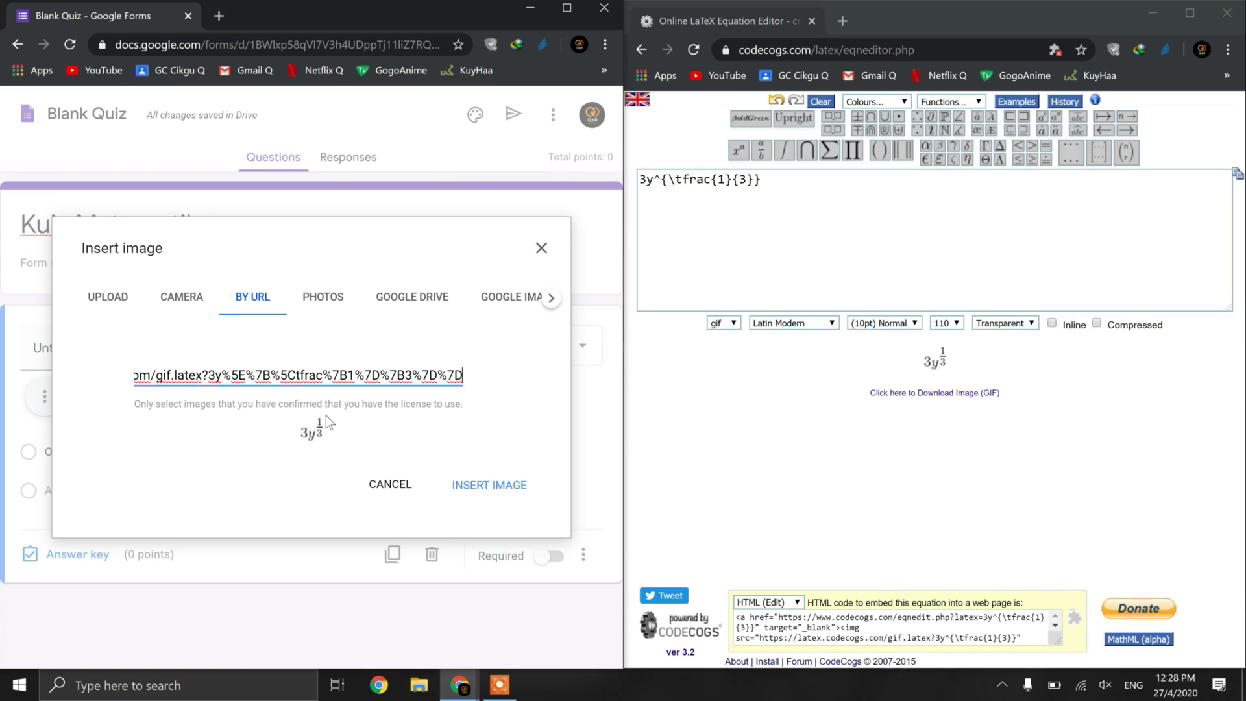
left_click(488, 495)
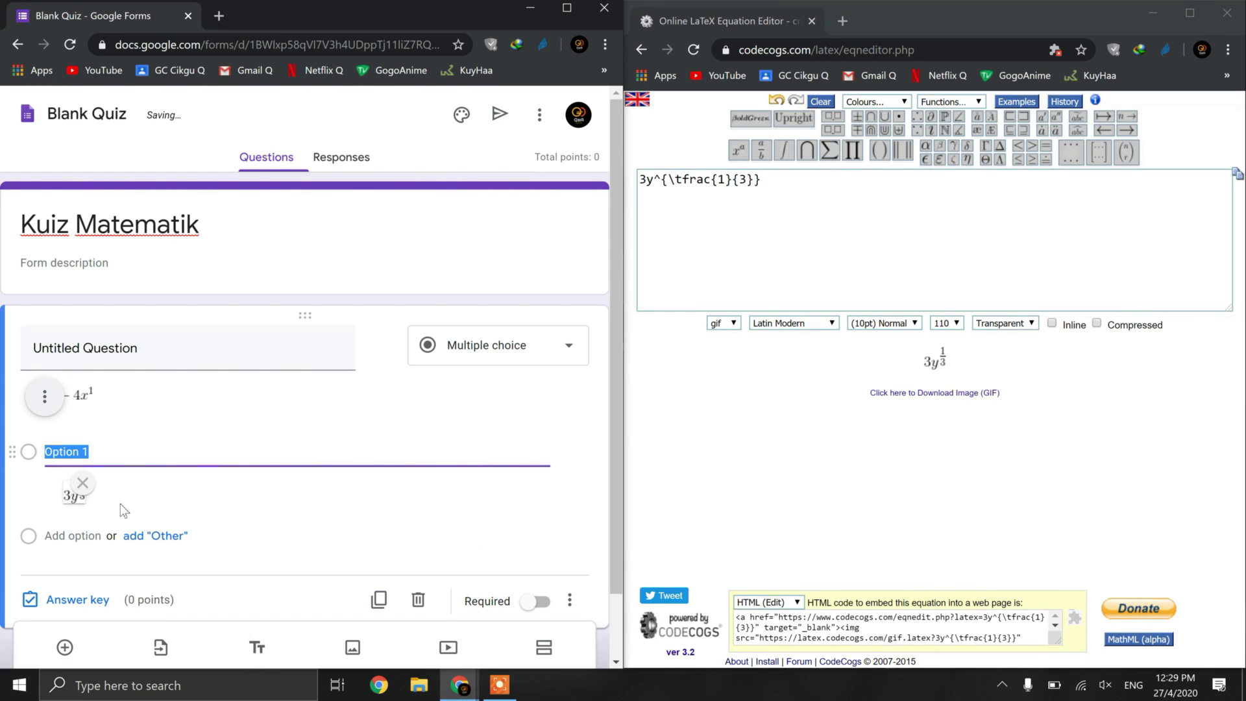
scroll(273, 539, "down", 1)
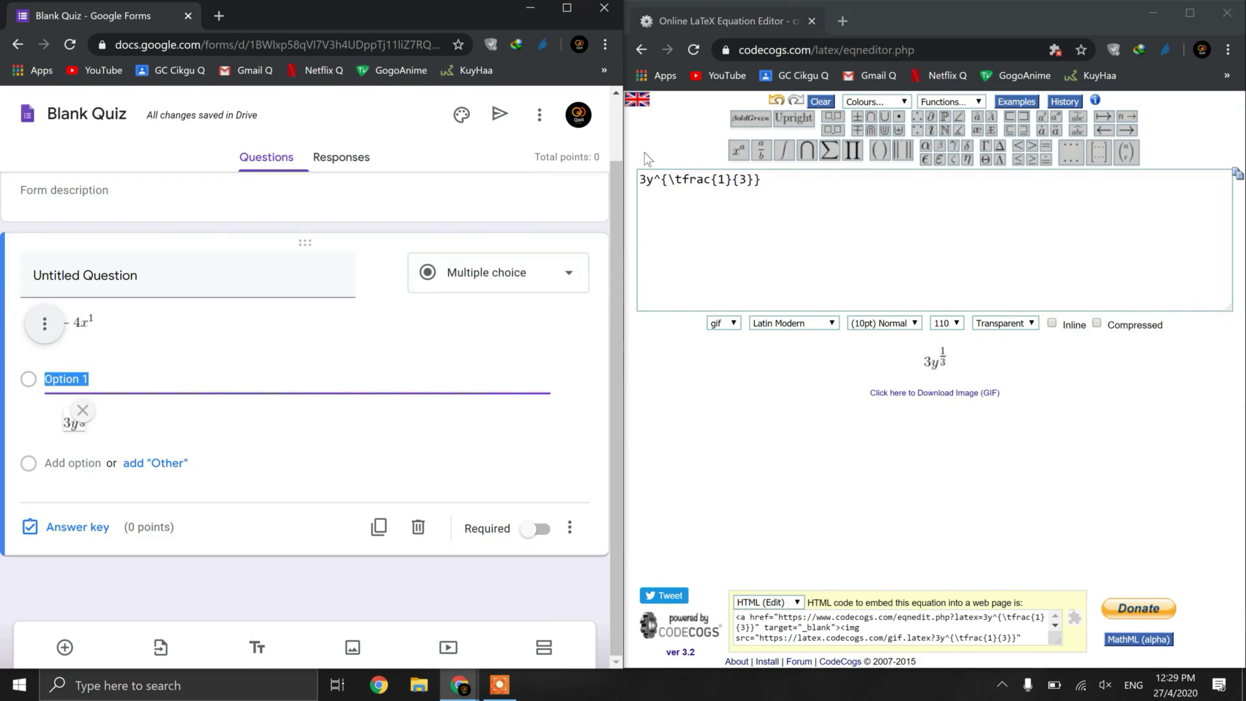
- Maximize the quiz form window, preview the quiz to check the question and option images, and close the preview
left_click(569, 10)
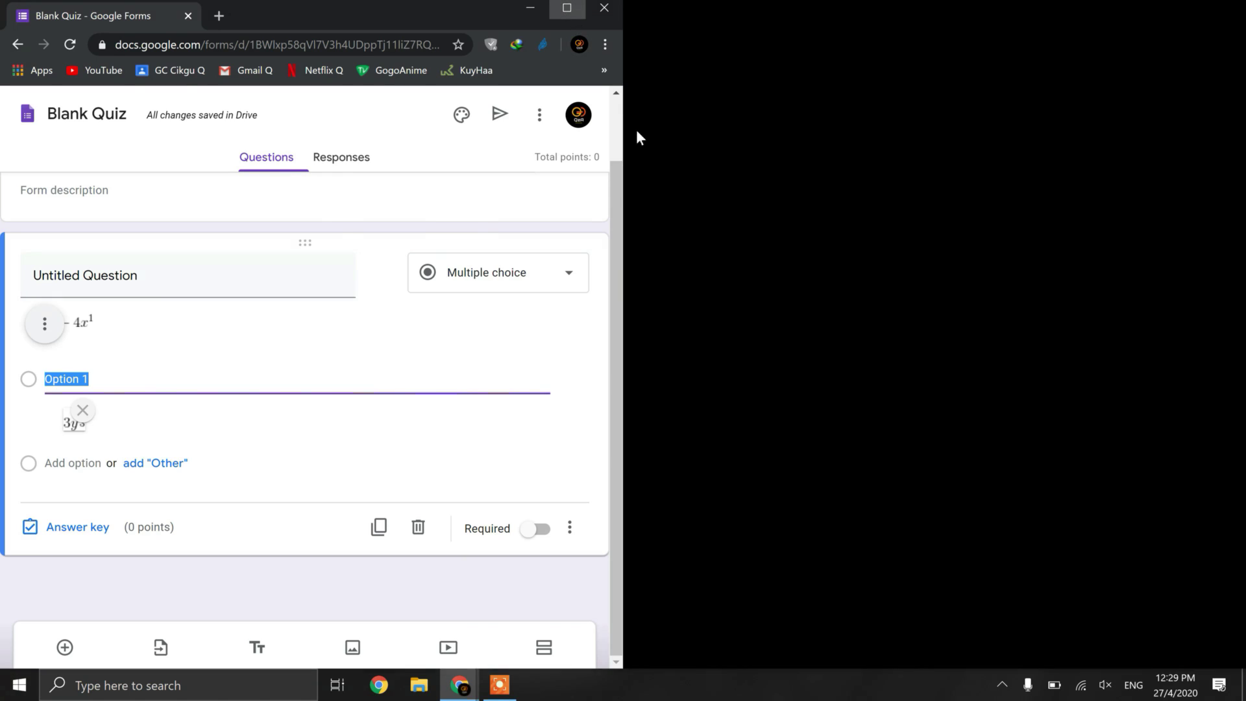
left_click(1075, 423)
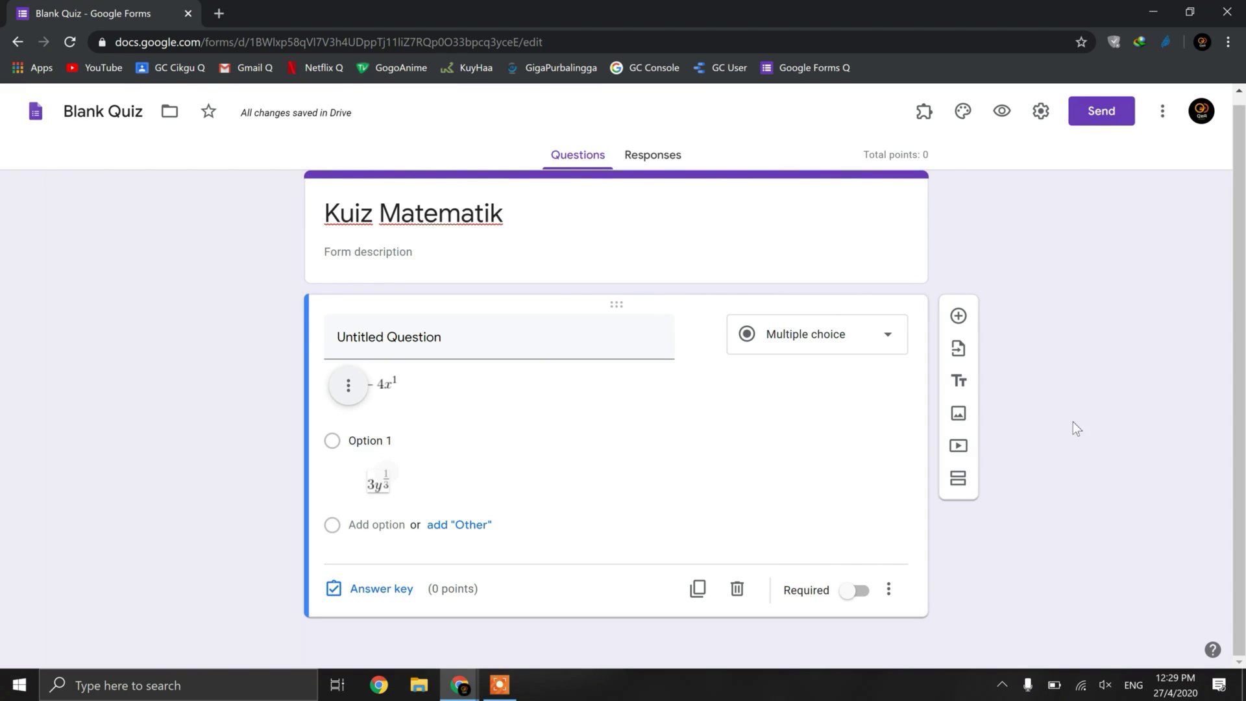
left_click(1007, 118)
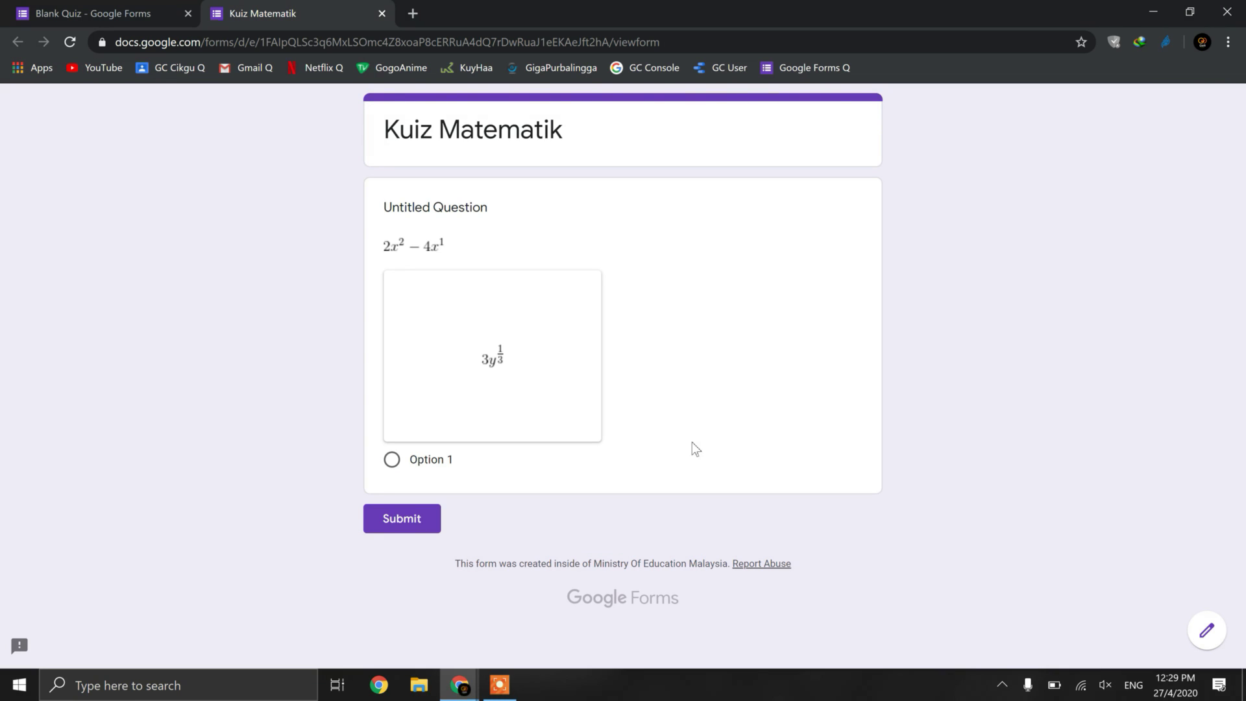
left_click(382, 14)
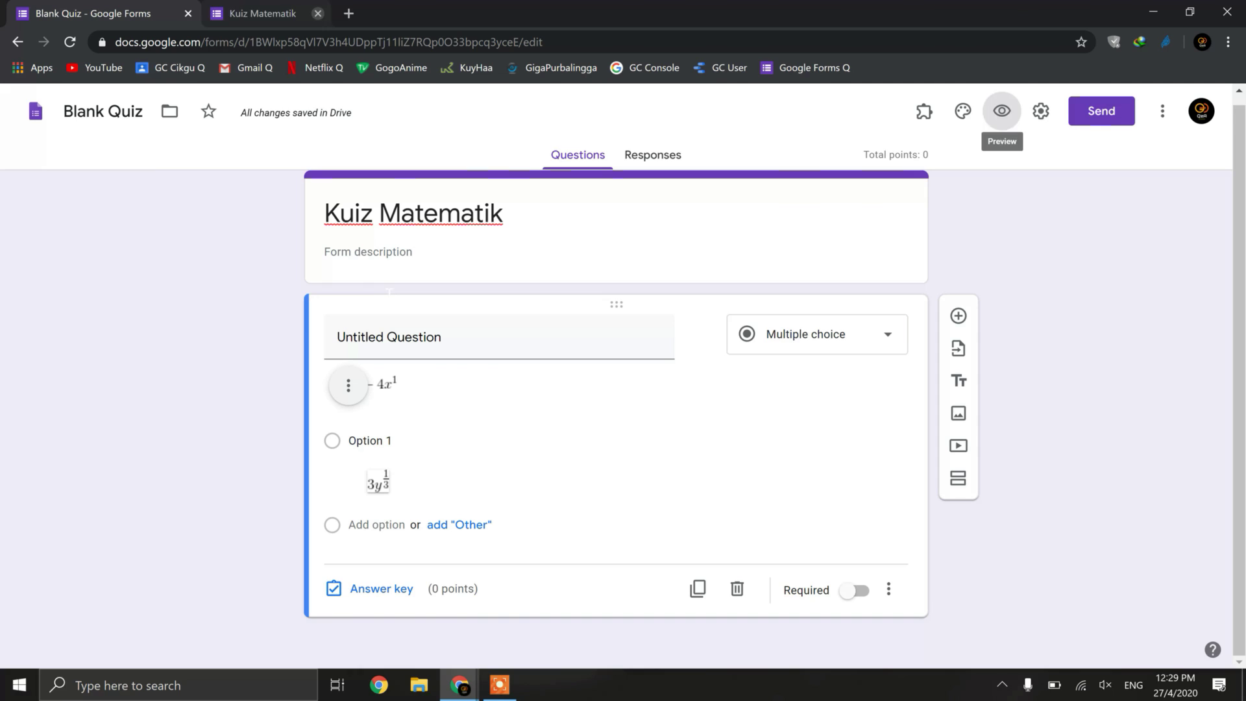
- Mark Option 1 as the correct answer in the untitled question's answer key
left_click(363, 591)
left_click(340, 501)
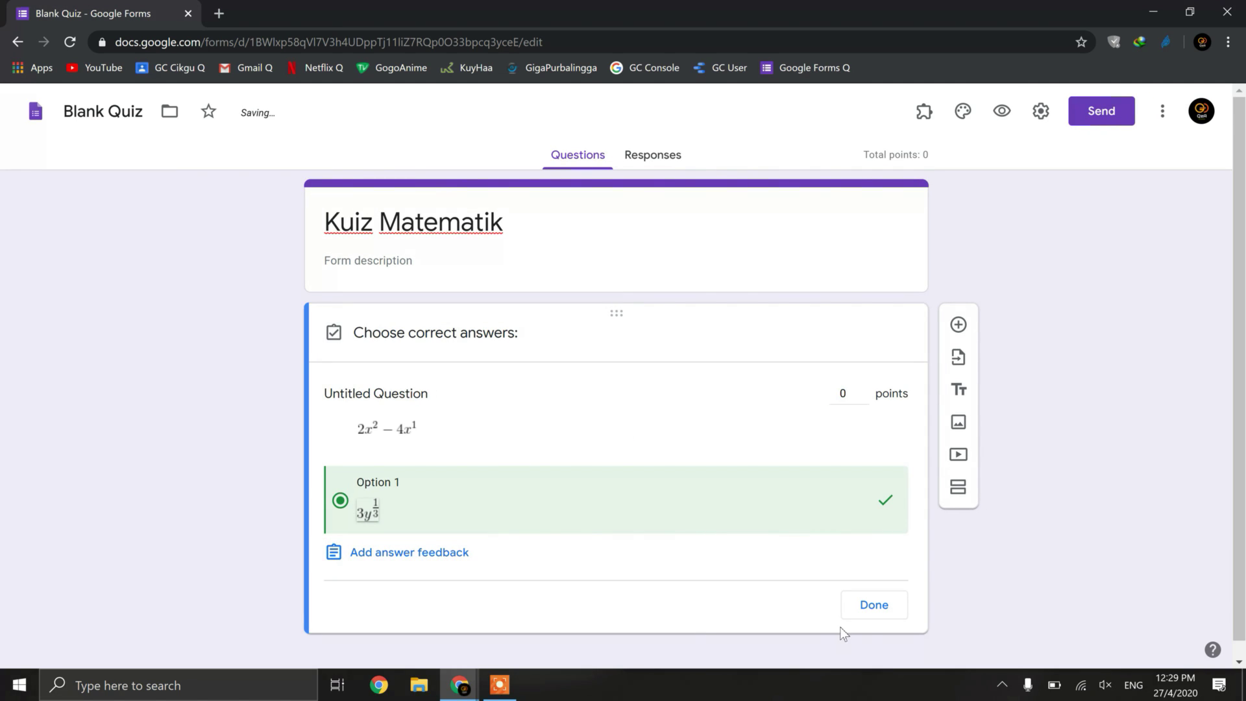
left_click(874, 613)
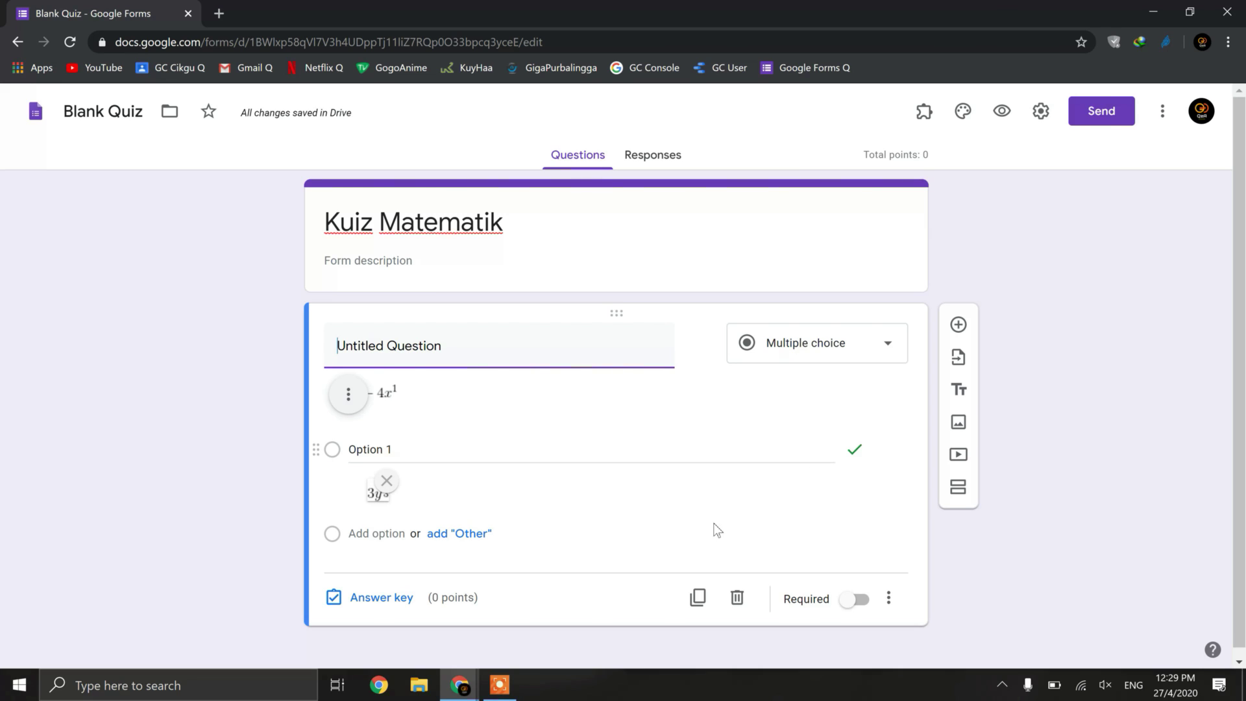
- Add a new question below the first one, worded "tunjuk jalan kira 3 + 2"
left_click(959, 325)
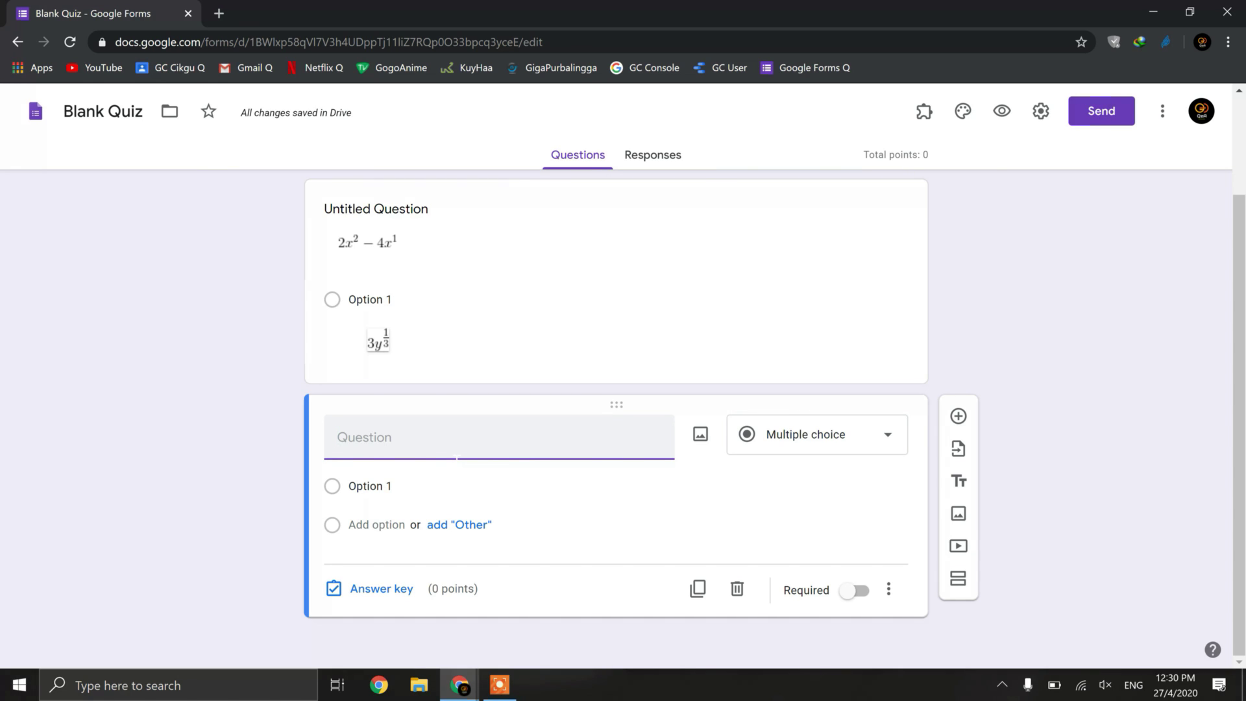
type("tunjuk jalan kira ")
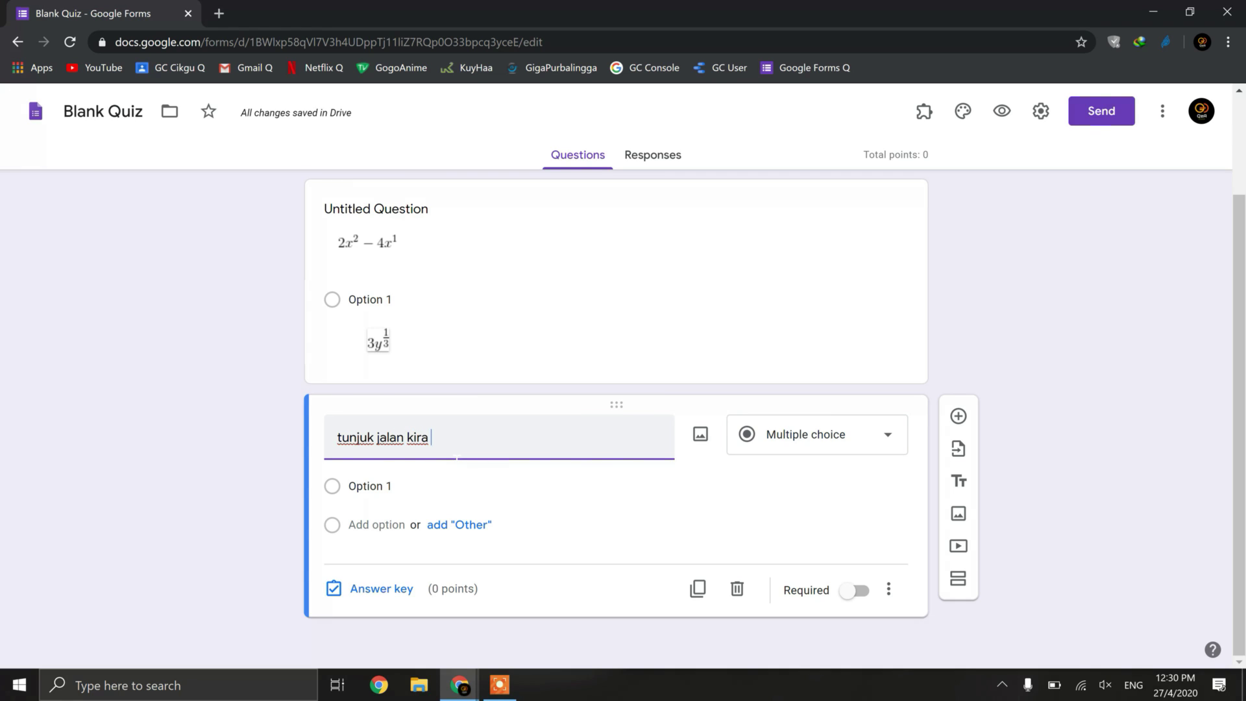
type("3 + 2")
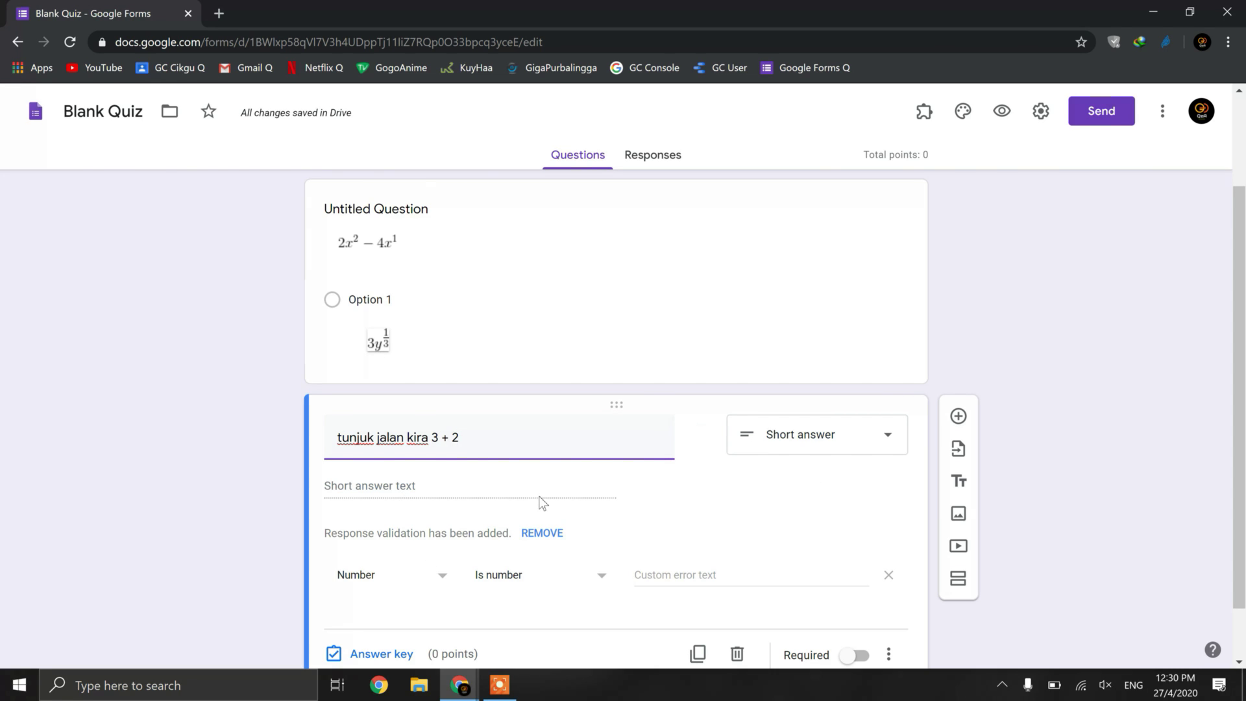
- Change the new question's type to File upload and agree to let respondents upload files to Drive
left_click(1087, 542)
scroll(1084, 542, "down", 1)
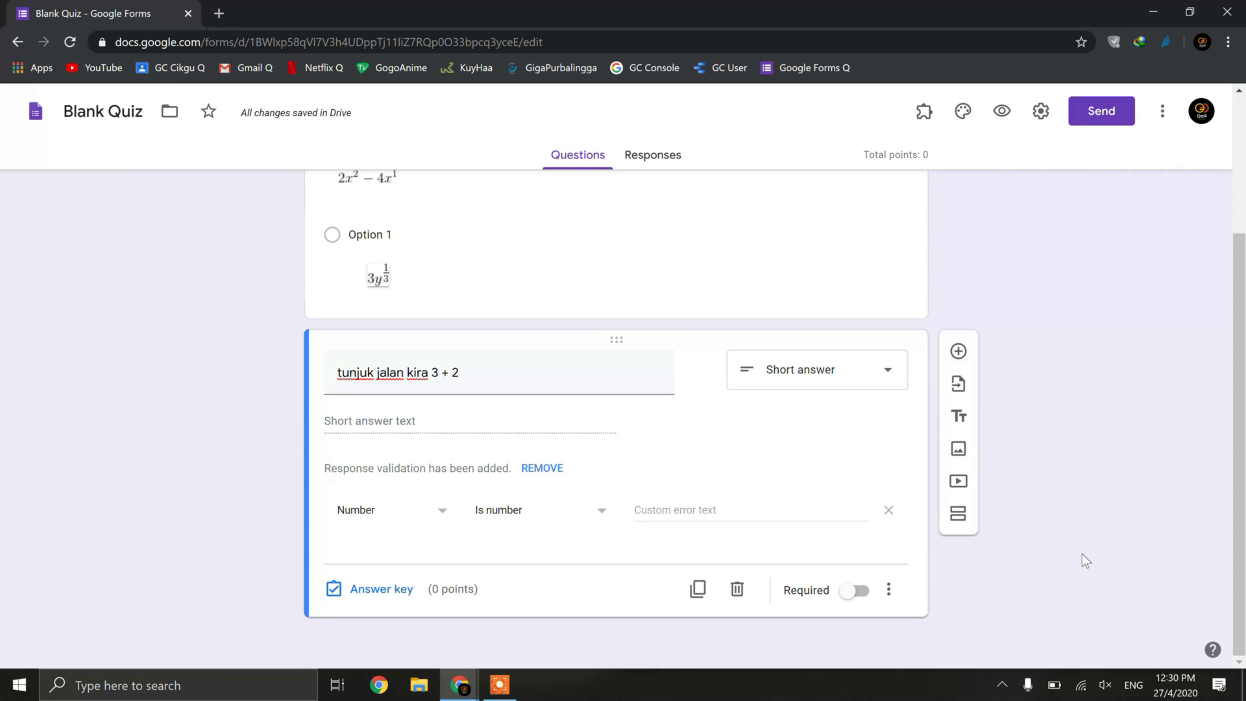
left_click(887, 383)
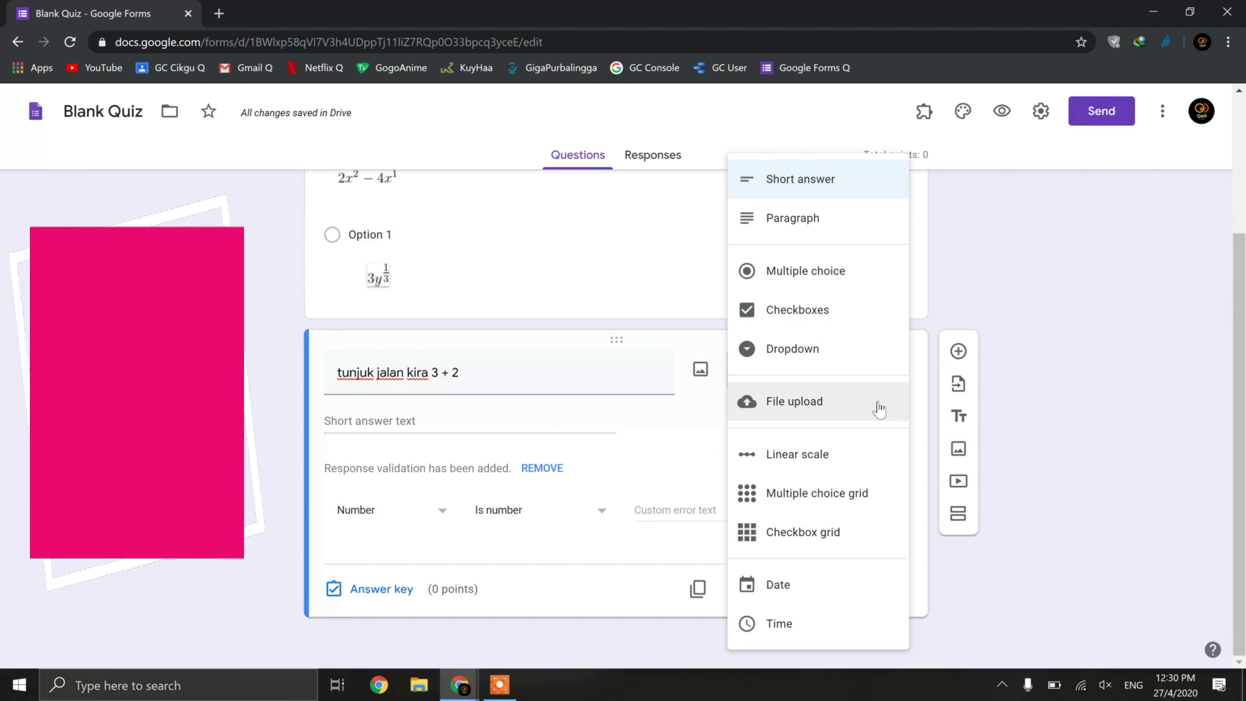
left_click(799, 415)
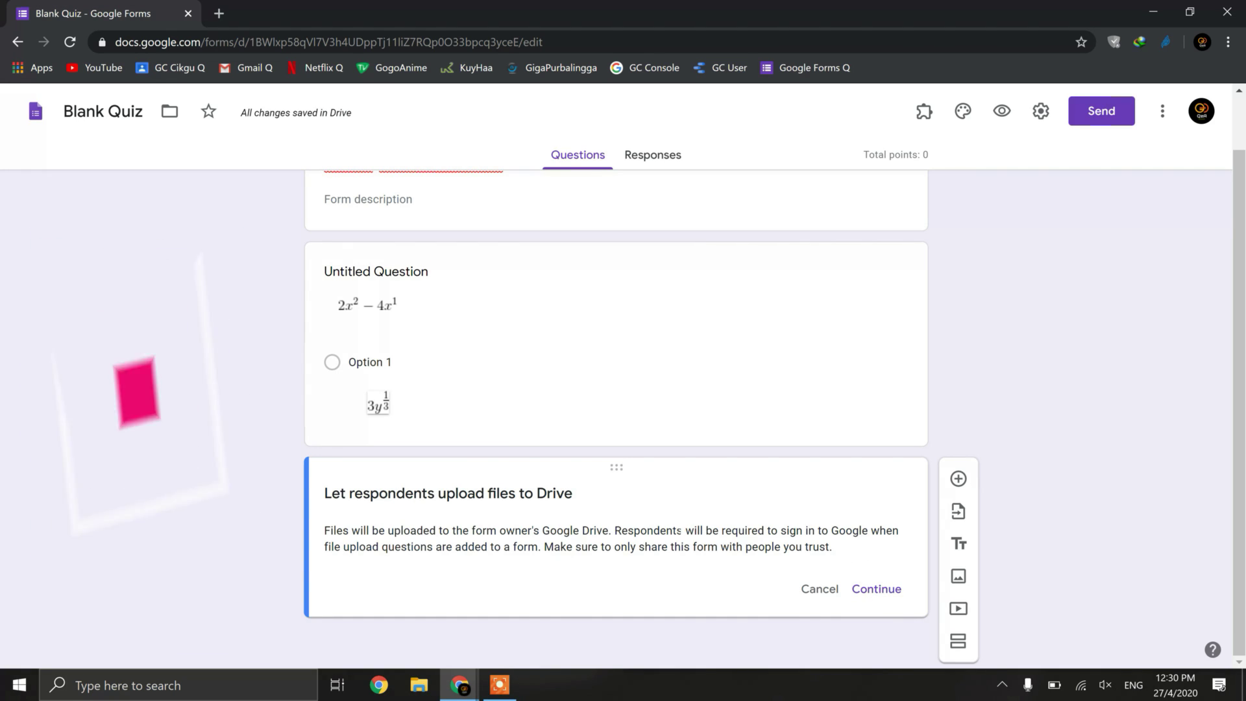
left_click(870, 592)
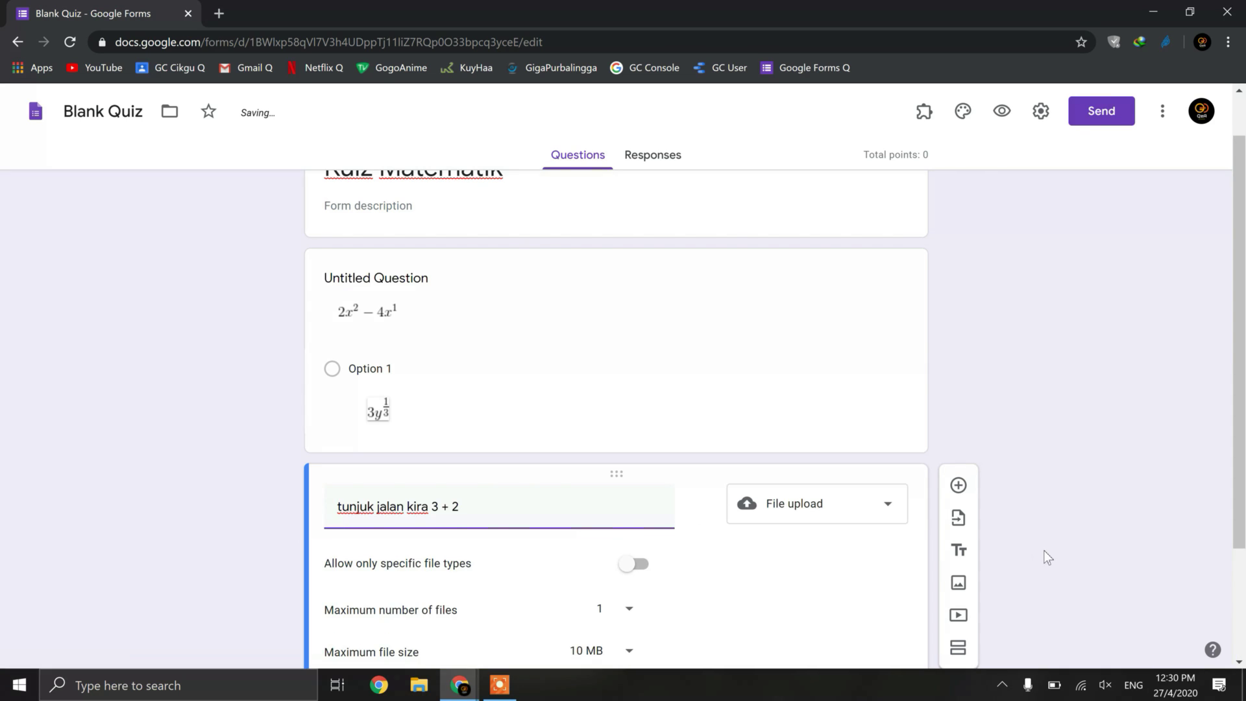
scroll(1020, 545, "down", 3)
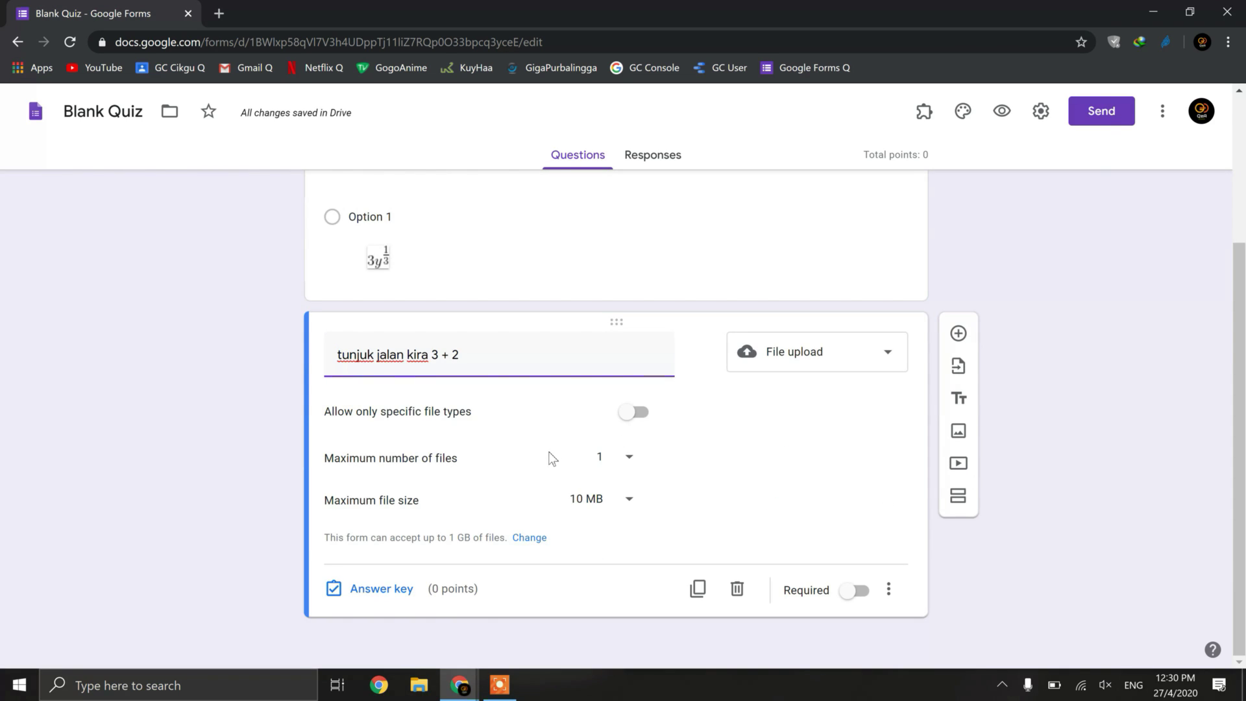